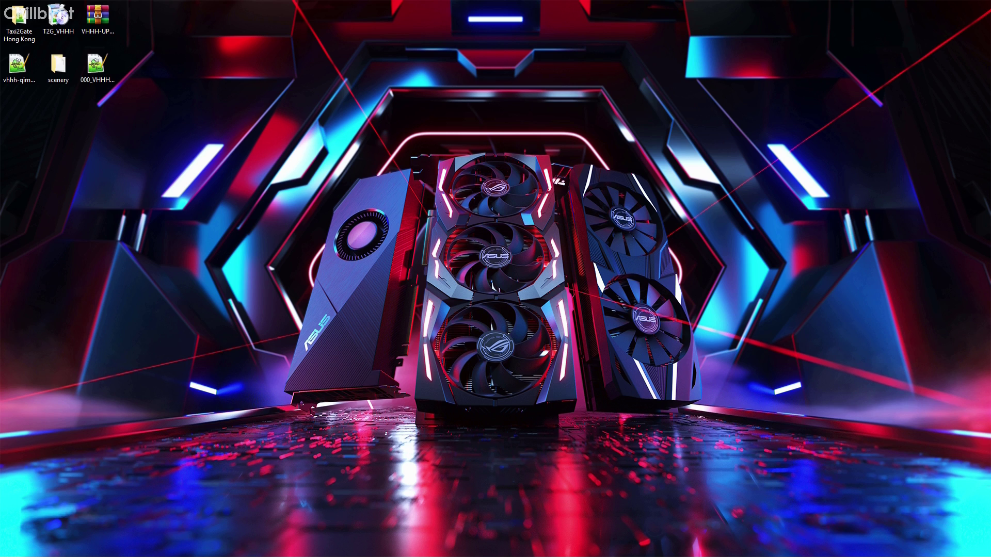
Run the T2G_VHHH installer as administrator, with English as the setup language, and continue past the welcome page
right_click(65, 23)
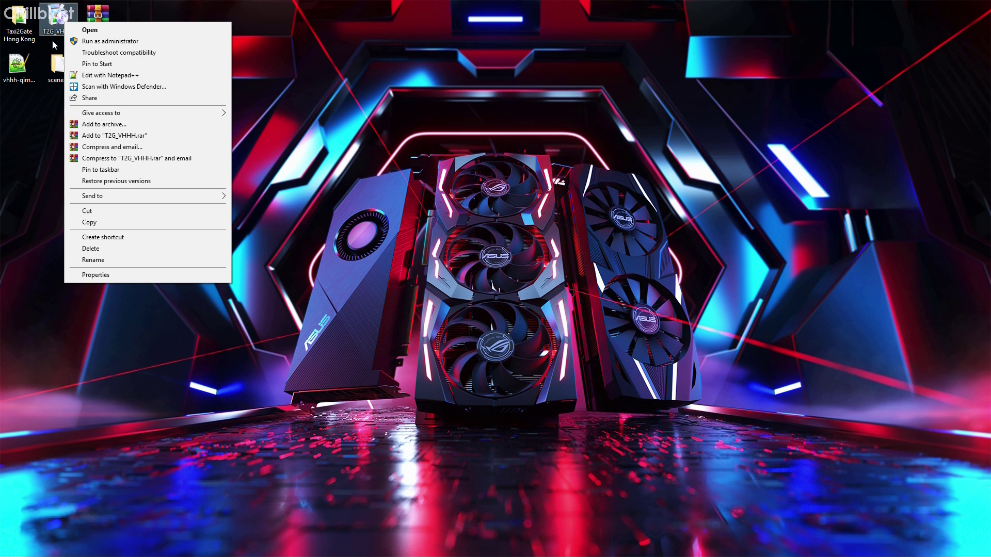
left_click(98, 41)
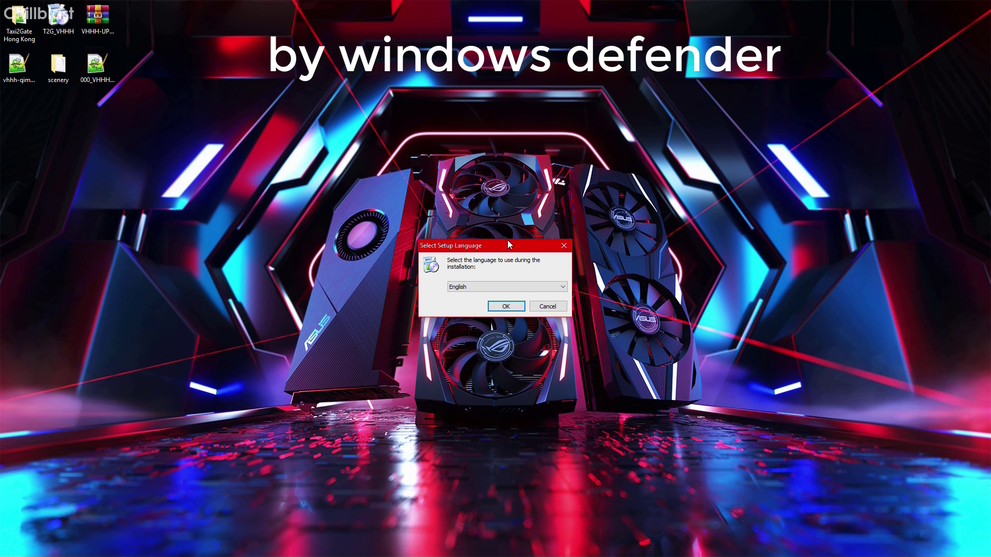
left_click(505, 307)
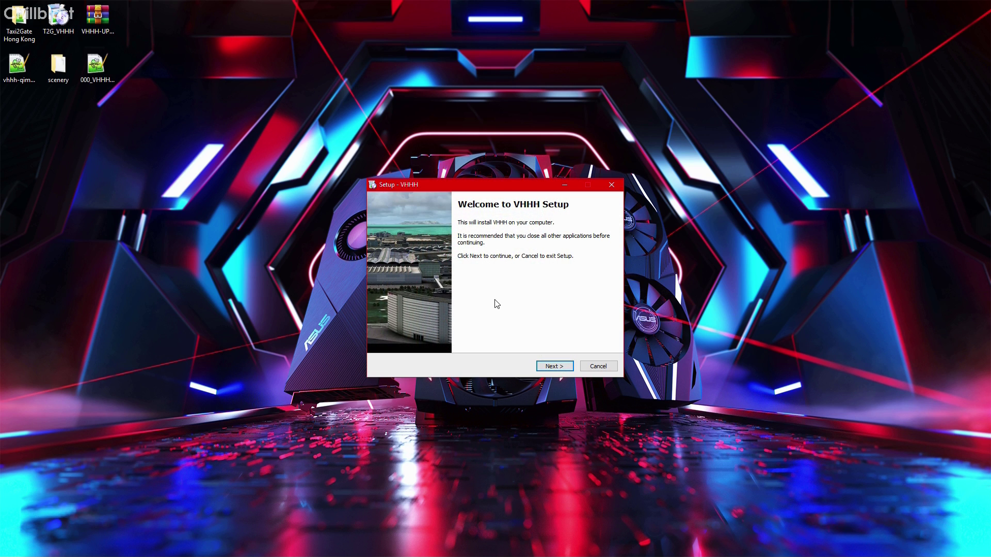
left_click(554, 366)
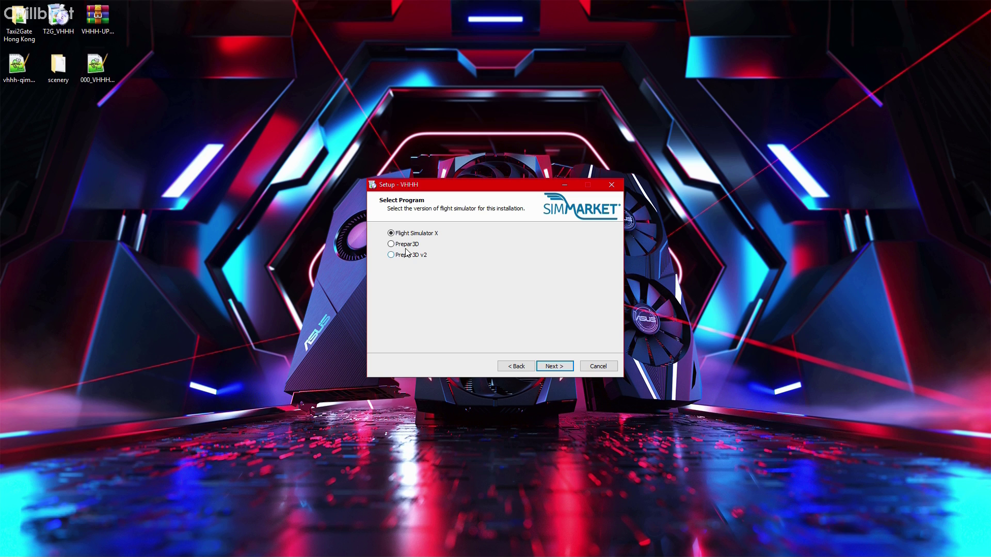
Choose Prepar3D v2 as the simulator version, accept the license agreement and continue to the destination page
left_click(390, 244)
left_click(553, 367)
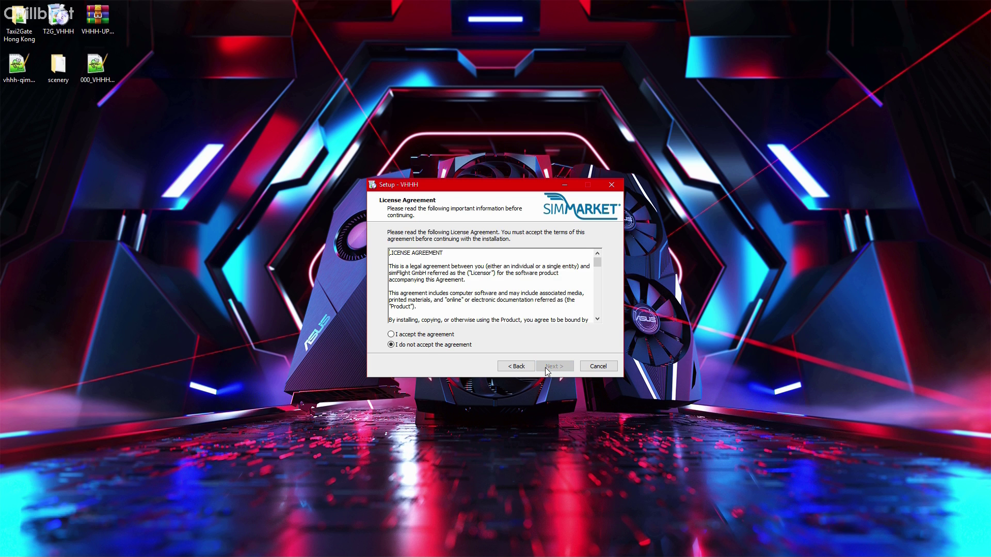
left_click(421, 335)
left_click(553, 366)
left_click(553, 367)
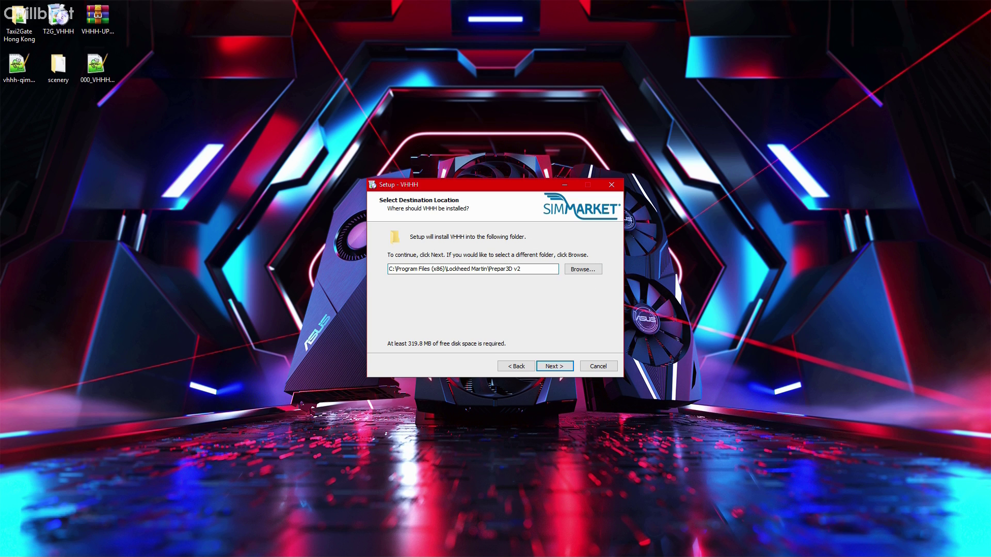
Set the VHHH destination folder to H:\Prepar3D v4 and continue
left_click_drag(525, 269, 388, 269)
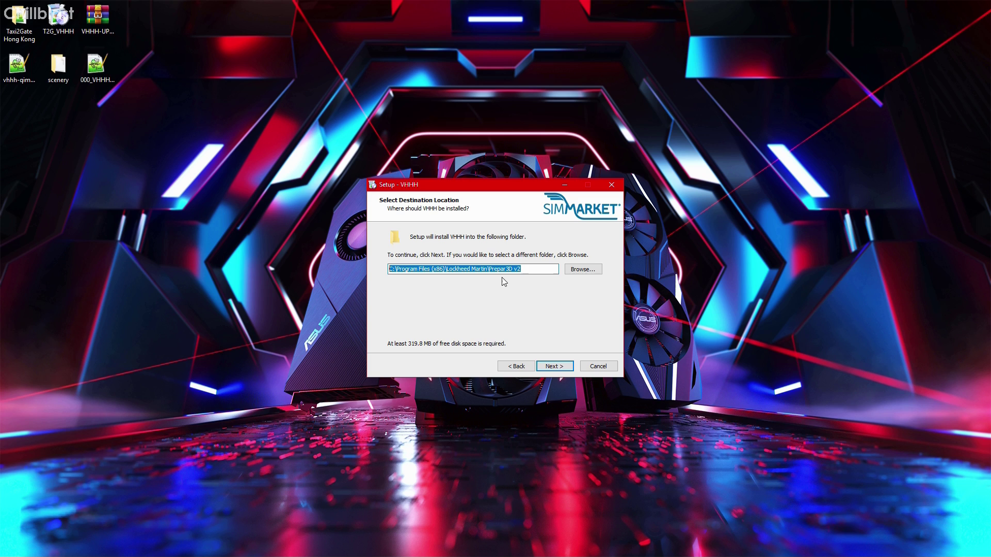
left_click(531, 272)
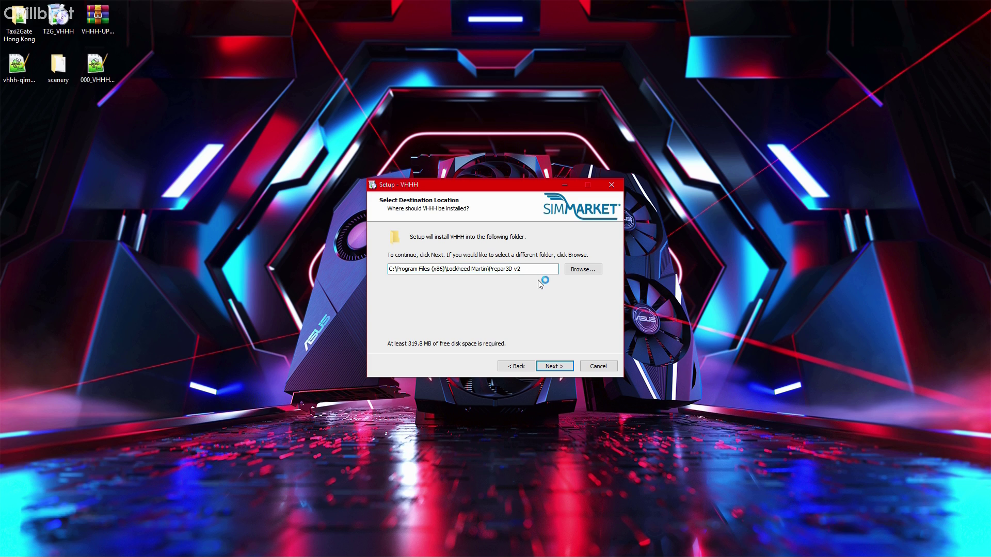
type("4")
left_click_drag(396, 269, 435, 266)
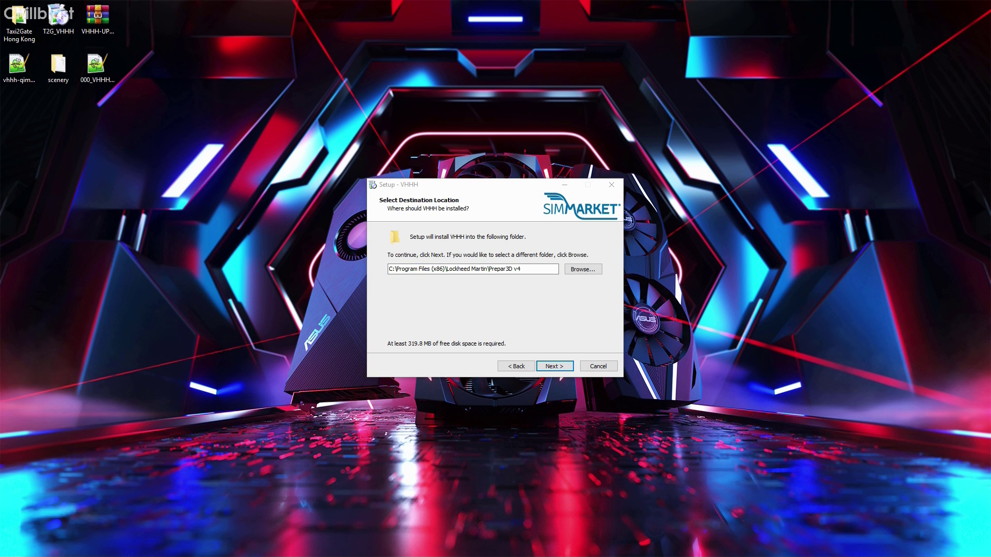
left_click_drag(522, 269, 398, 281)
type("H:\\Prepar3D v4")
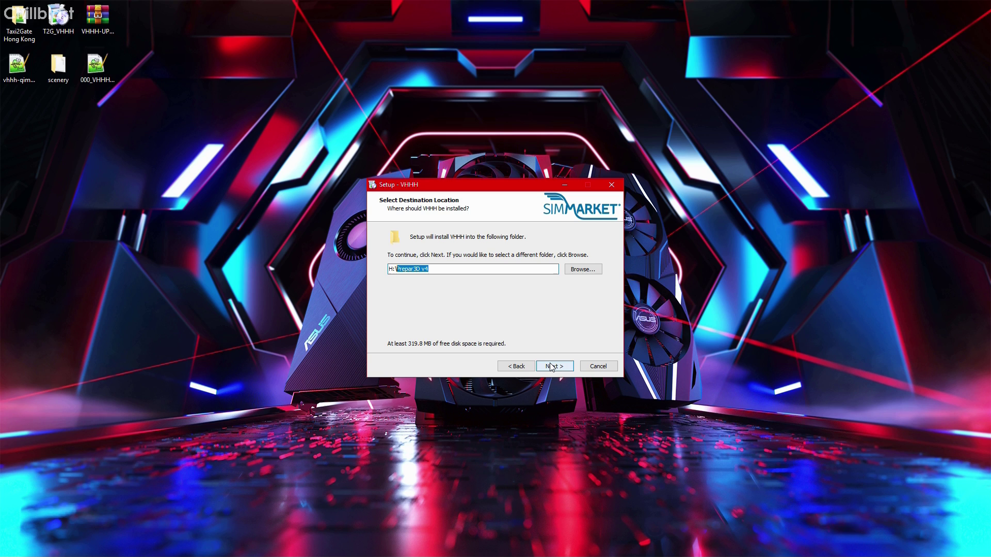
left_click(553, 366)
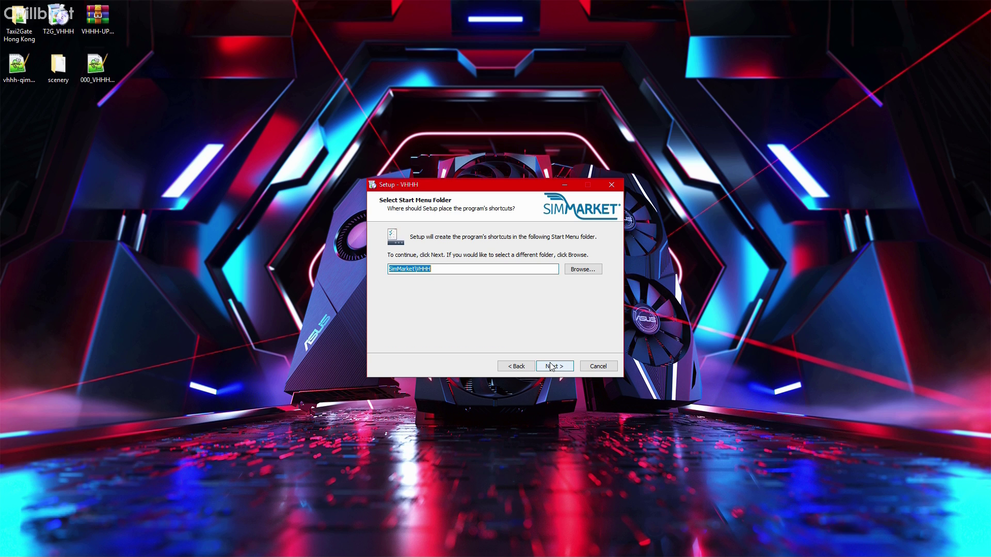
Accept the SimMarket\VHHH start menu folder, install VHHH and finish the setup
left_click(449, 269)
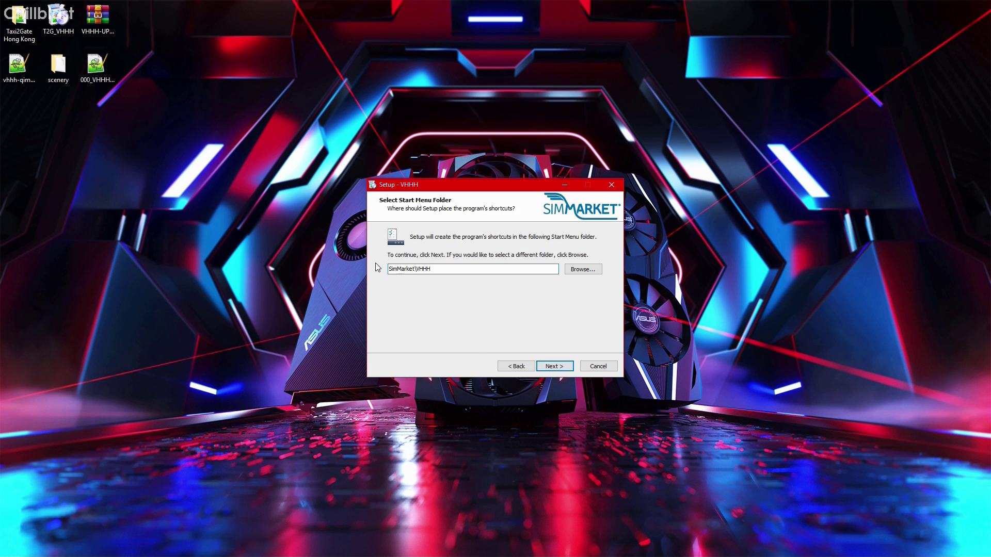
key("Return")
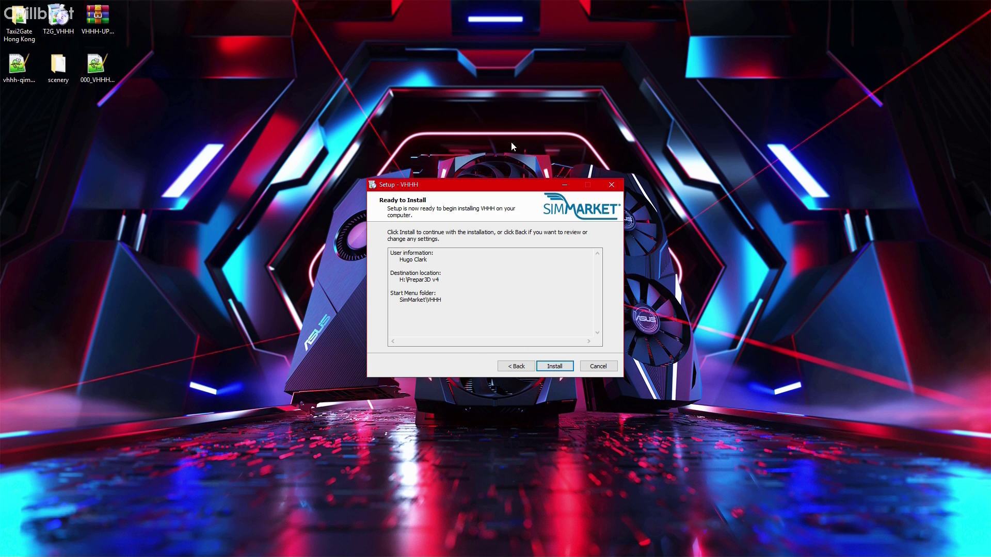
left_click(553, 366)
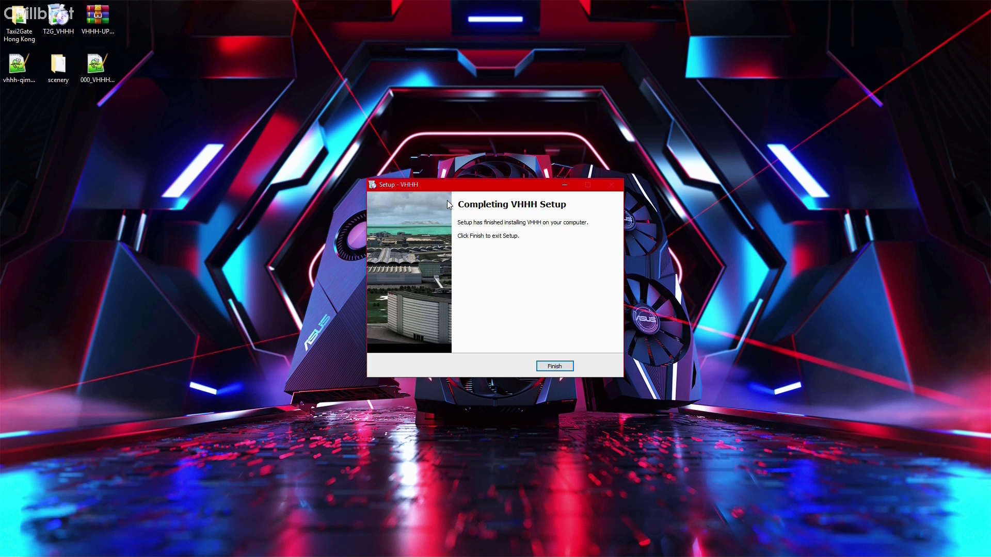
left_click(562, 365)
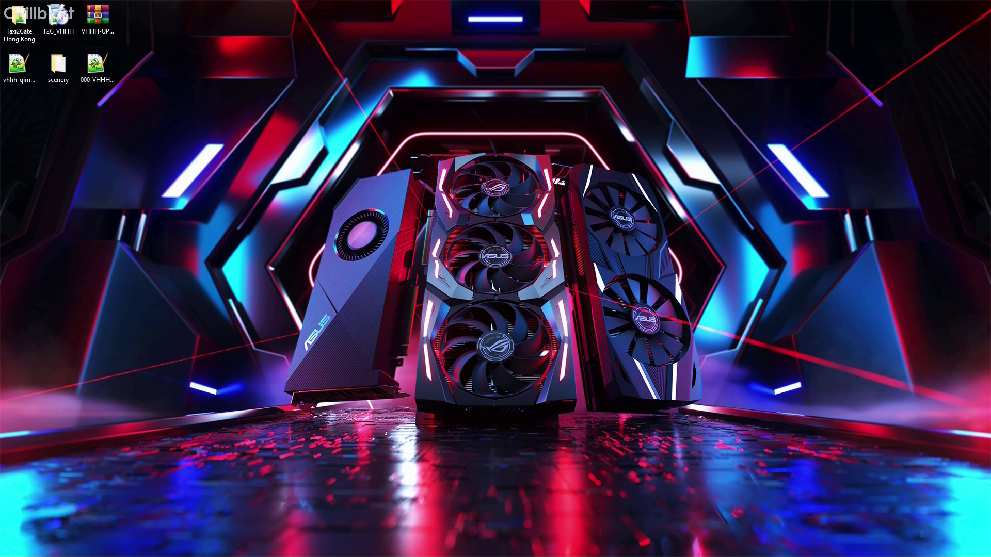
Examine the Docs, Charts, VHHH and VHHH-TERRAIN folders inside the H: drive's Prepar3D v4\Addon Scenery\VHHH folder
left_click_drag(0, 188, 554, 190)
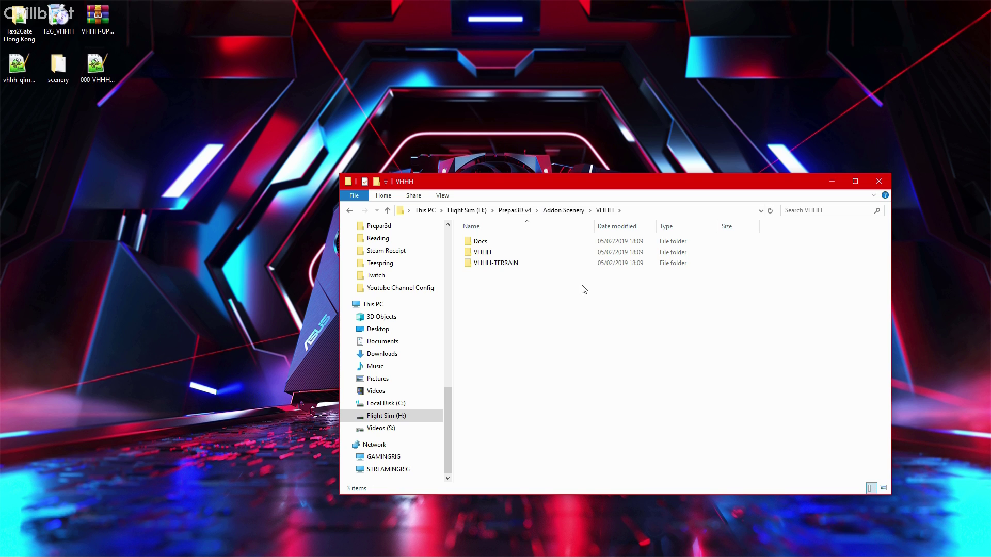
left_click_drag(582, 287, 496, 239)
left_click_drag(517, 312, 509, 289)
double_click(481, 242)
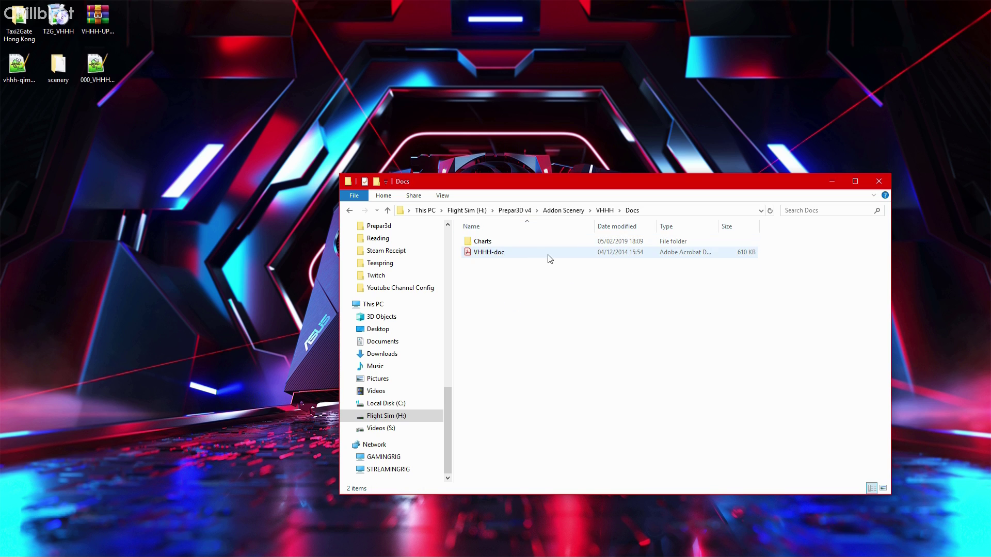
double_click(510, 242)
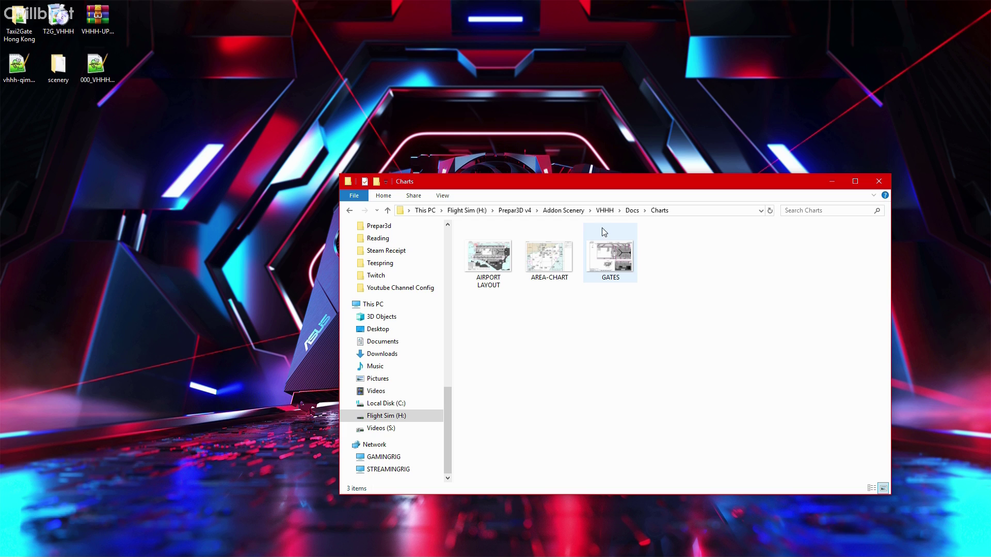
left_click(598, 212)
double_click(537, 253)
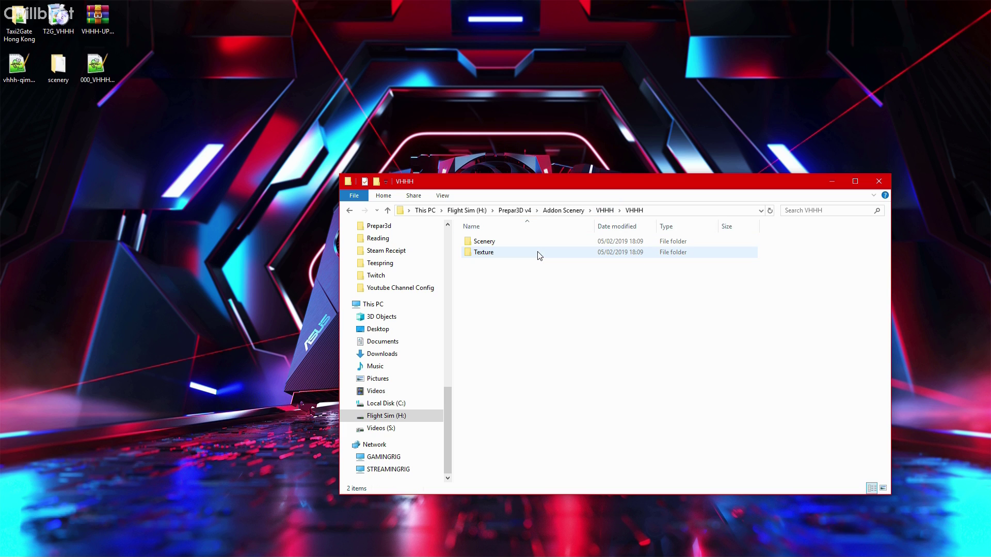
left_click(597, 212)
double_click(539, 263)
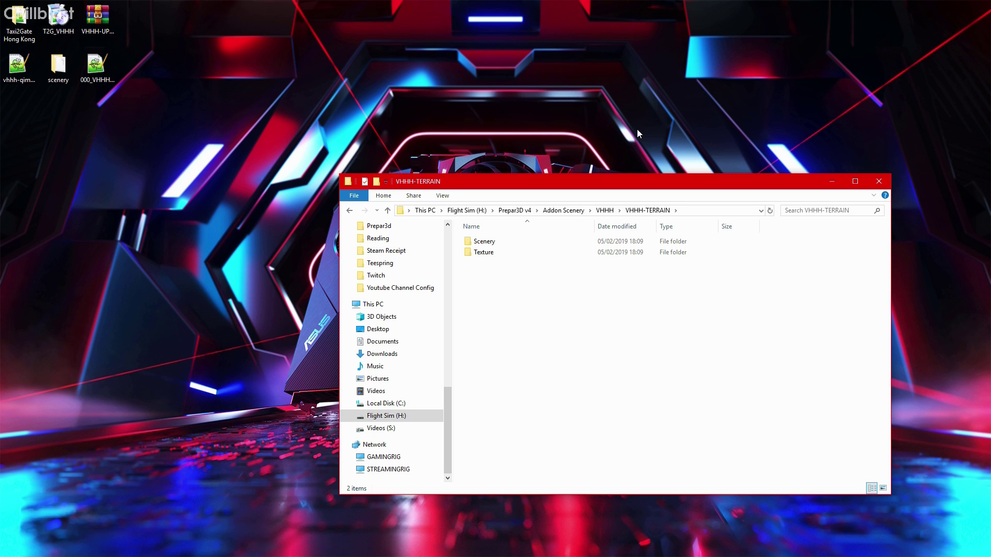
left_click(610, 212)
left_click_drag(609, 187, 488, 185)
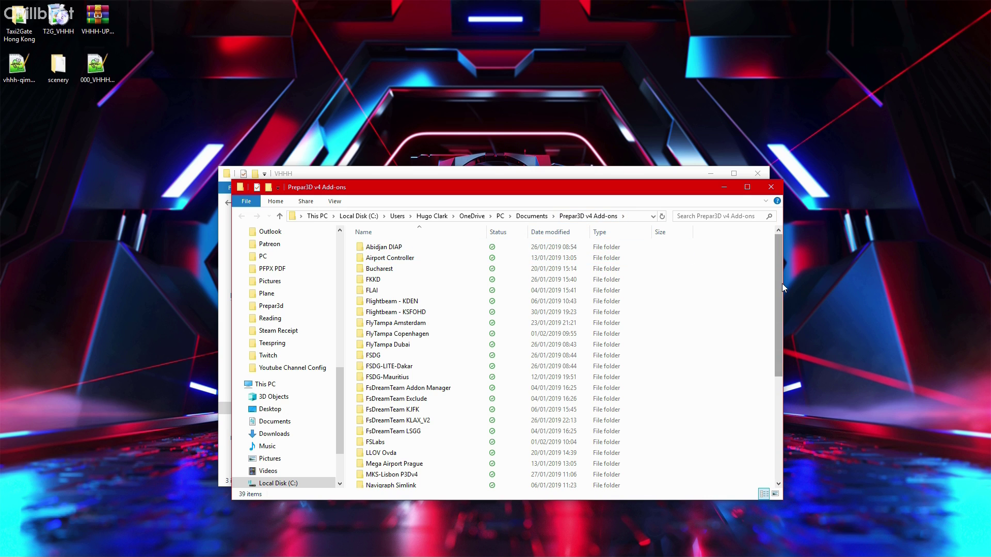
Look over the existing add-on folders in Documents\Prepar3D v4 Add-ons, including the FlyTampa and FSLabs ones
left_click_drag(781, 283, 782, 284)
left_click(410, 326)
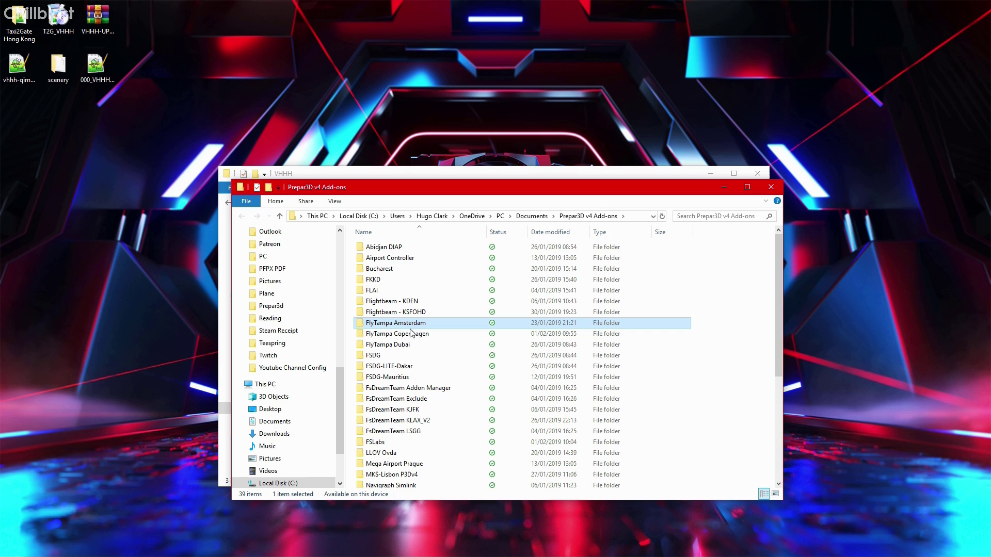
left_click(412, 333)
left_click(407, 345)
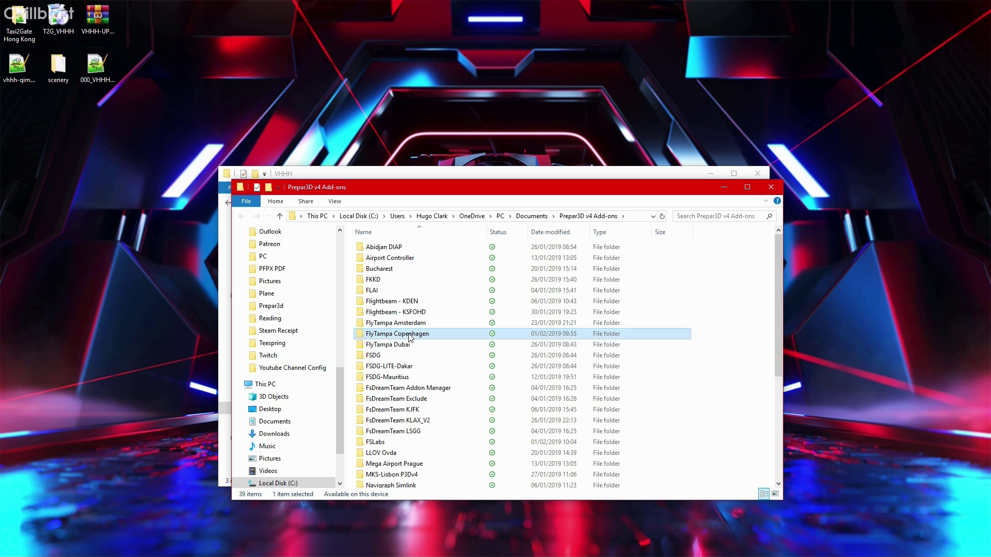
key("Up")
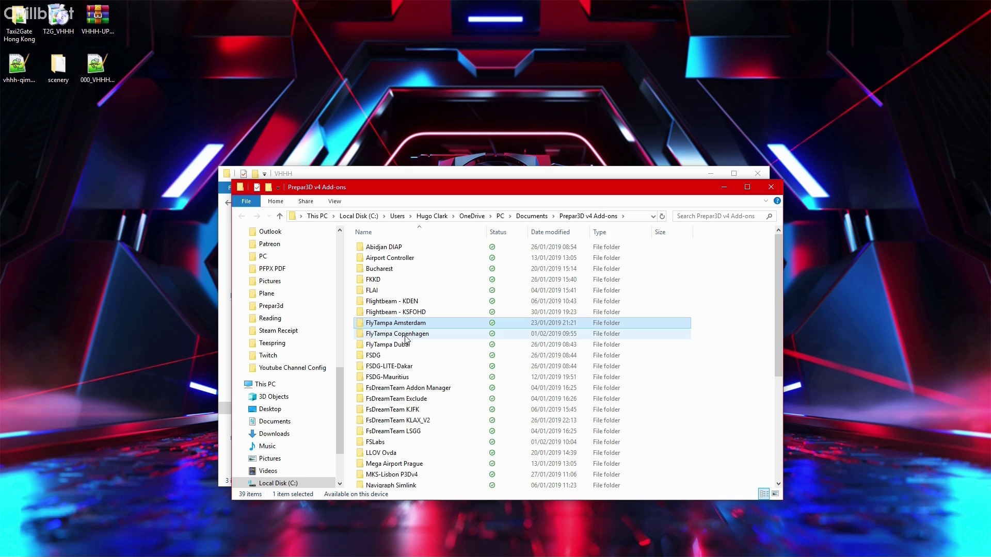
left_click(407, 335)
left_click(390, 345)
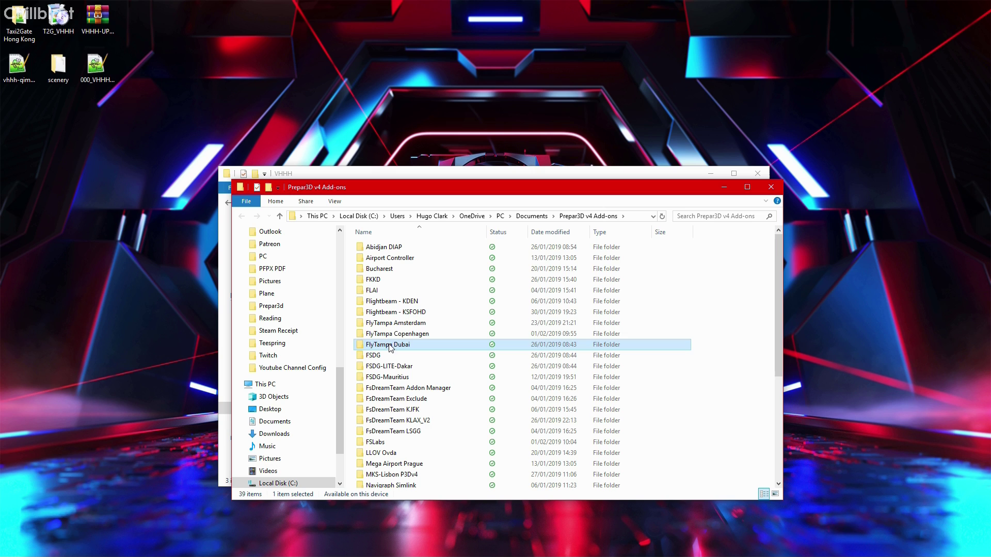
key("Up")
key("Up")
left_click(403, 336)
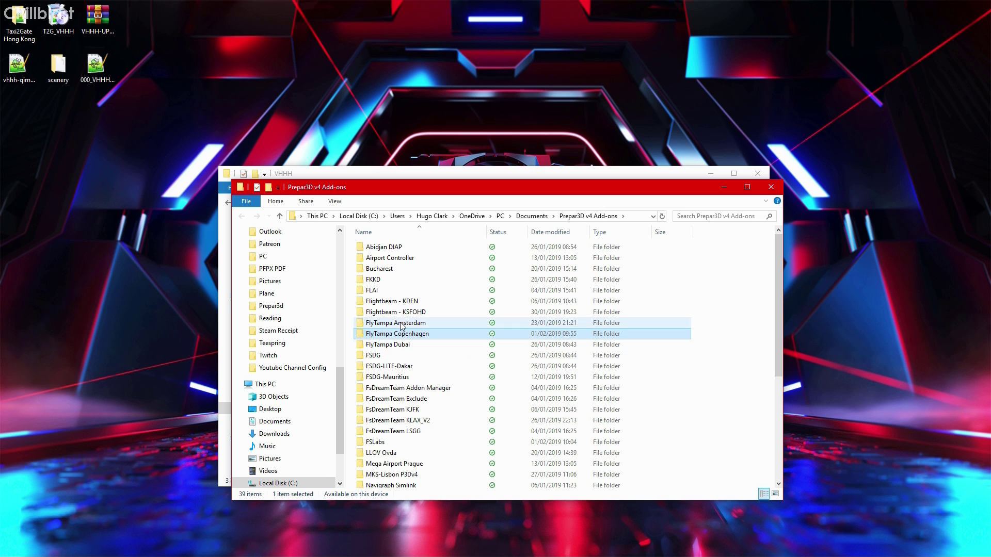
left_click_drag(779, 283, 773, 304)
left_click(402, 413)
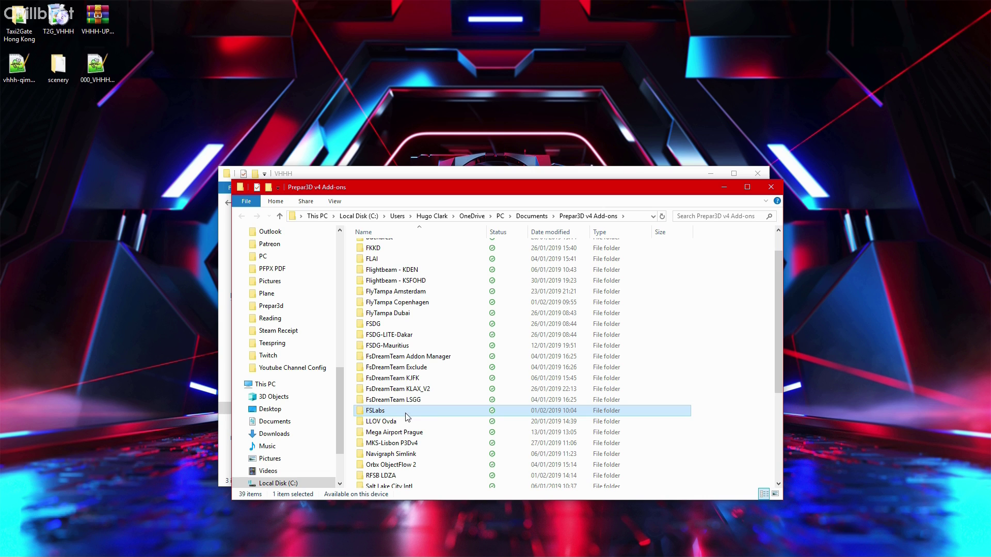
scroll(782, 371, "down", 2)
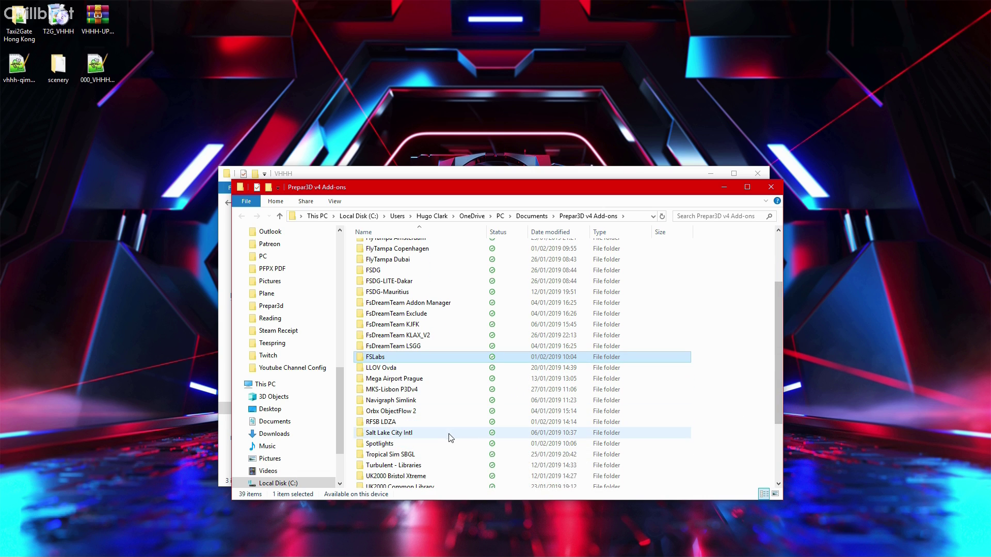
left_click_drag(777, 374, 779, 427)
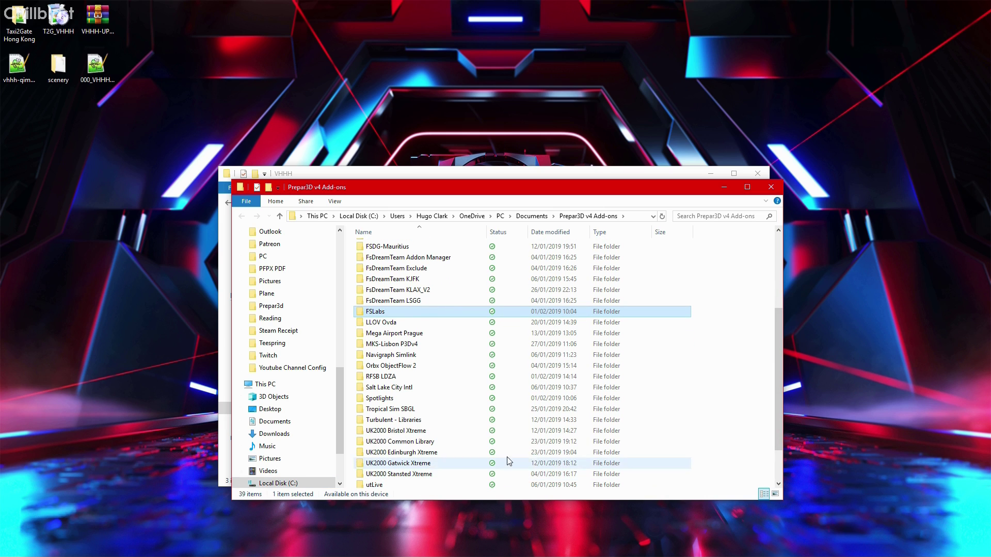
left_click_drag(777, 390, 776, 312)
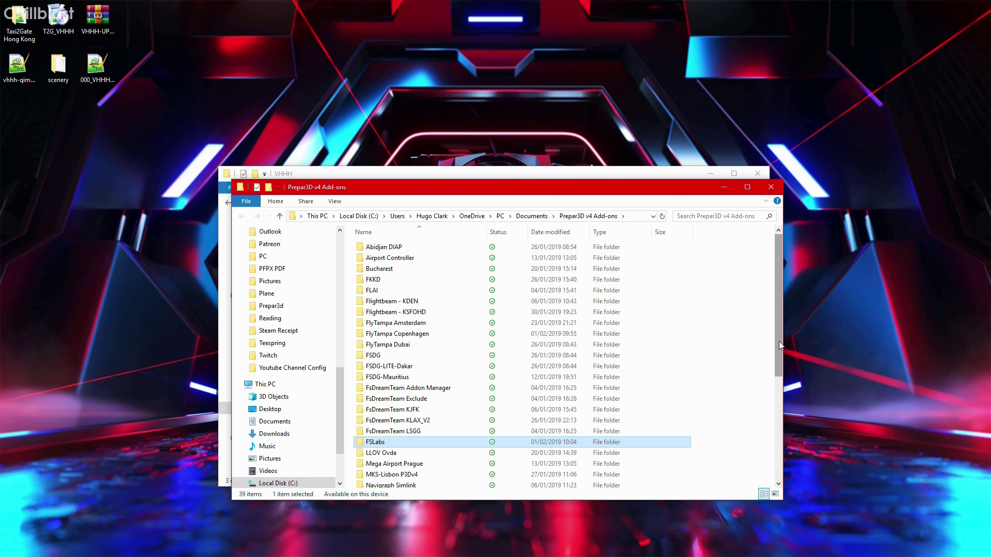
scroll(779, 342, "down", 1)
left_click_drag(779, 342, 779, 329)
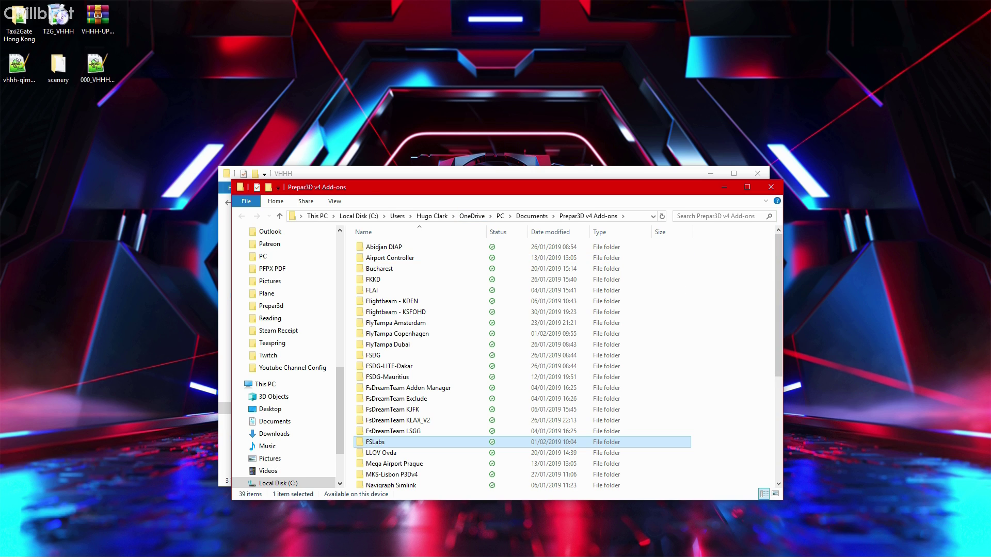
Move the Taxi2Gate Hong Kong folder from the desktop into Prepar3D v4 Add-ons and open its add-on.xml
left_click(18, 20)
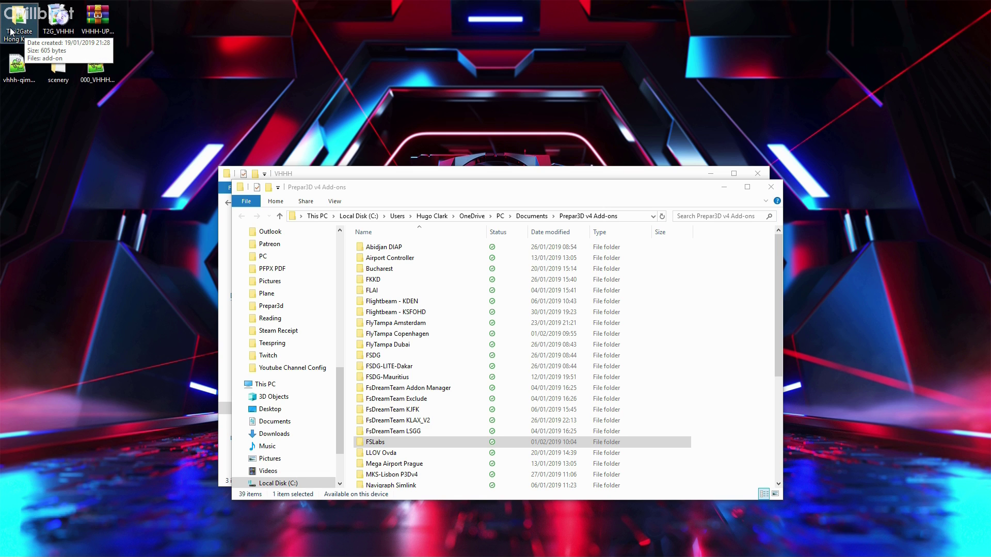
left_click_drag(11, 31, 728, 345)
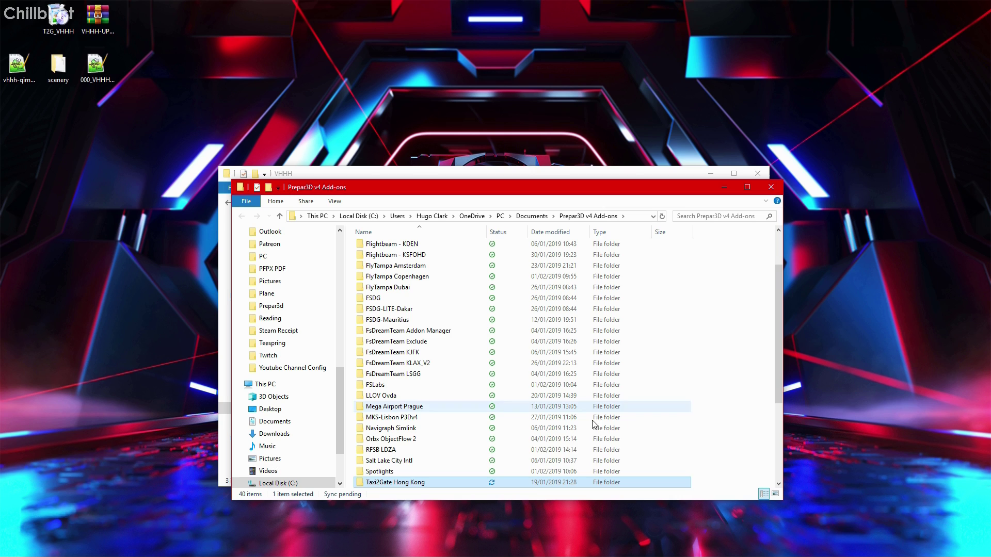
double_click(535, 482)
double_click(375, 247)
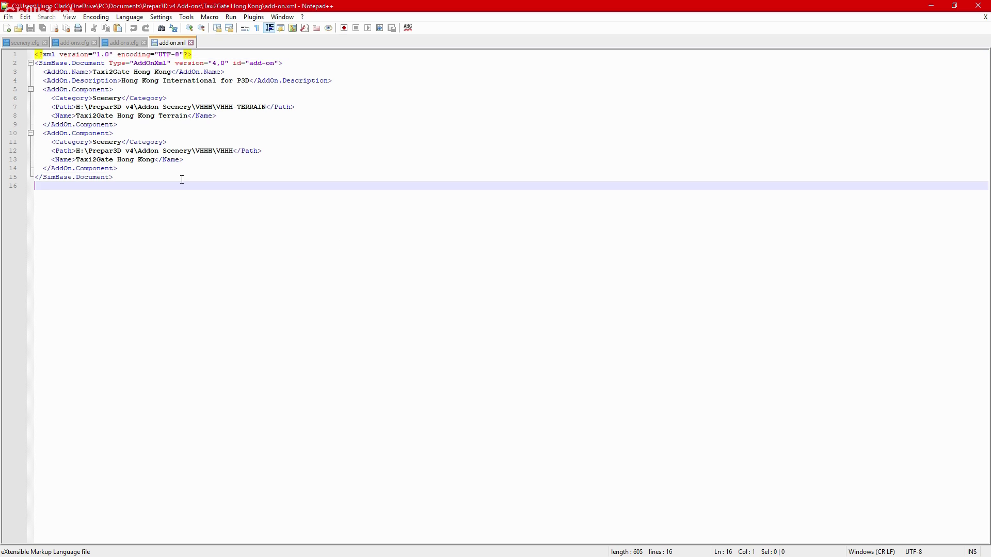
Review the add-on name, description, category and both scenery path entries in add-on.xml
key("ctrl+a")
left_click(122, 169)
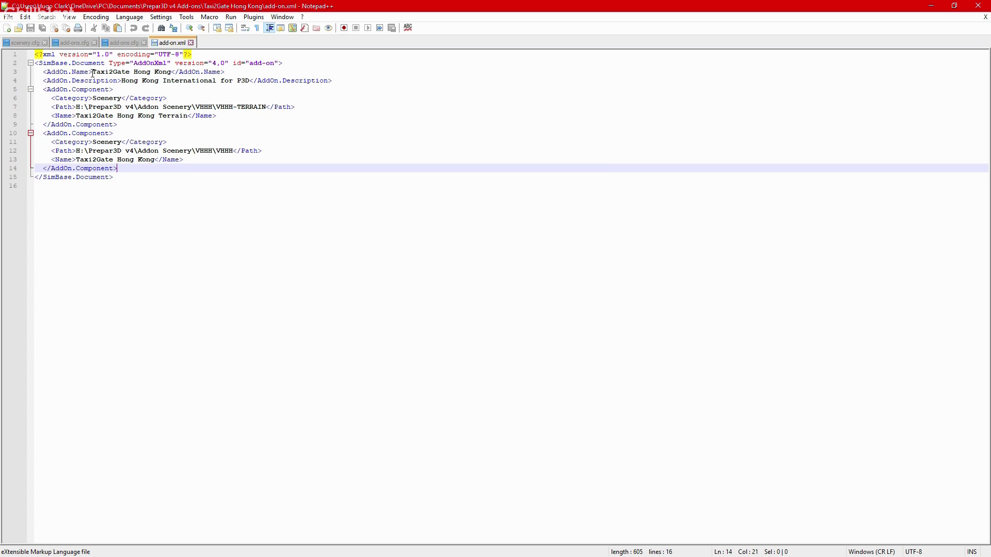
left_click_drag(92, 72, 247, 84)
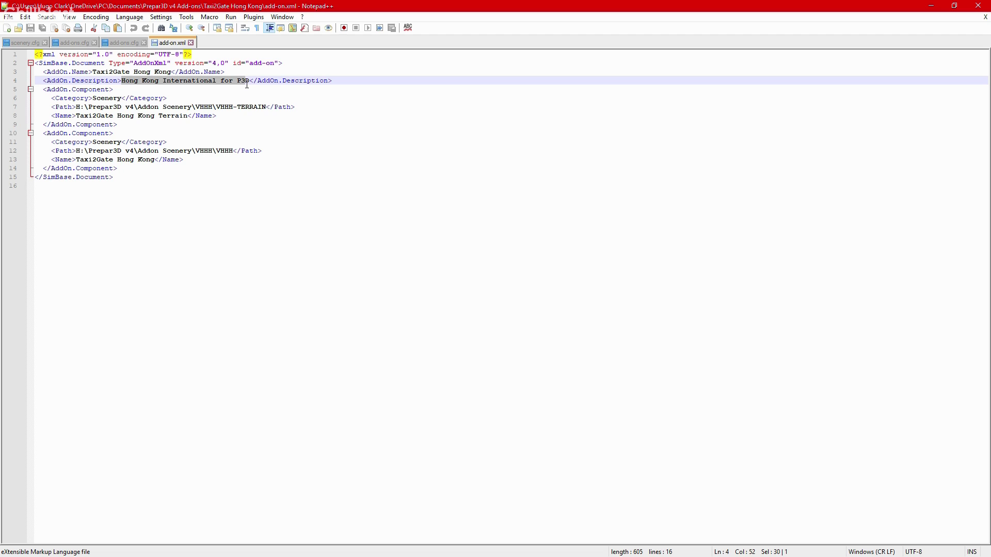
left_click(88, 98)
left_click_drag(80, 151, 264, 152)
left_click_drag(259, 110, 217, 106)
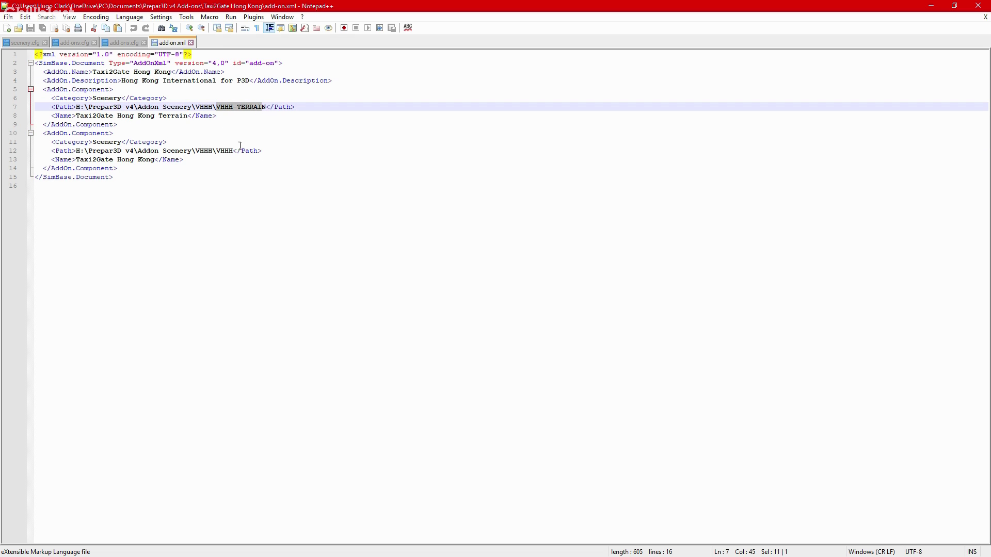
left_click_drag(232, 150, 178, 151)
left_click(221, 211)
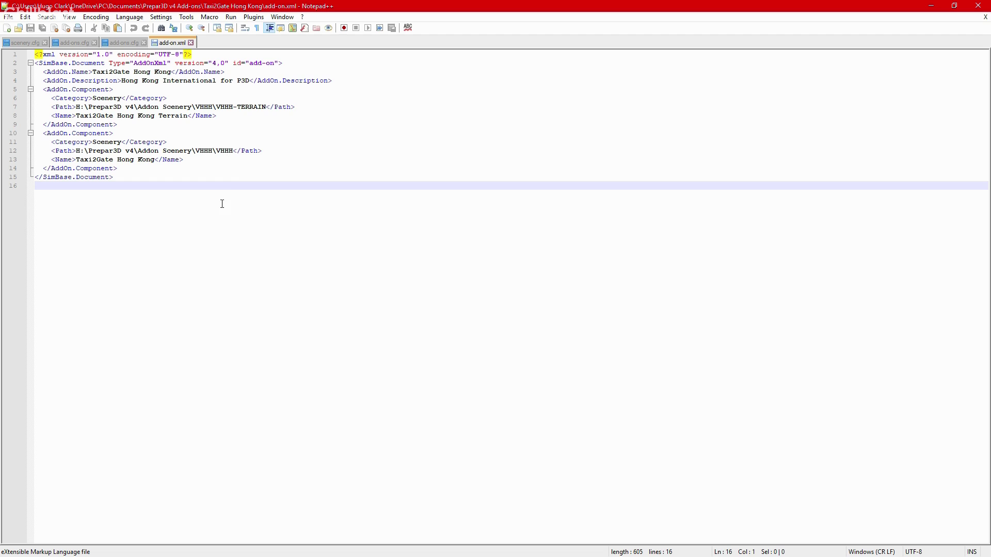
Examine the first component block and compare the VHHH-TERRAIN path with the VHHH path in add-on.xml
left_click_drag(270, 107, 80, 106)
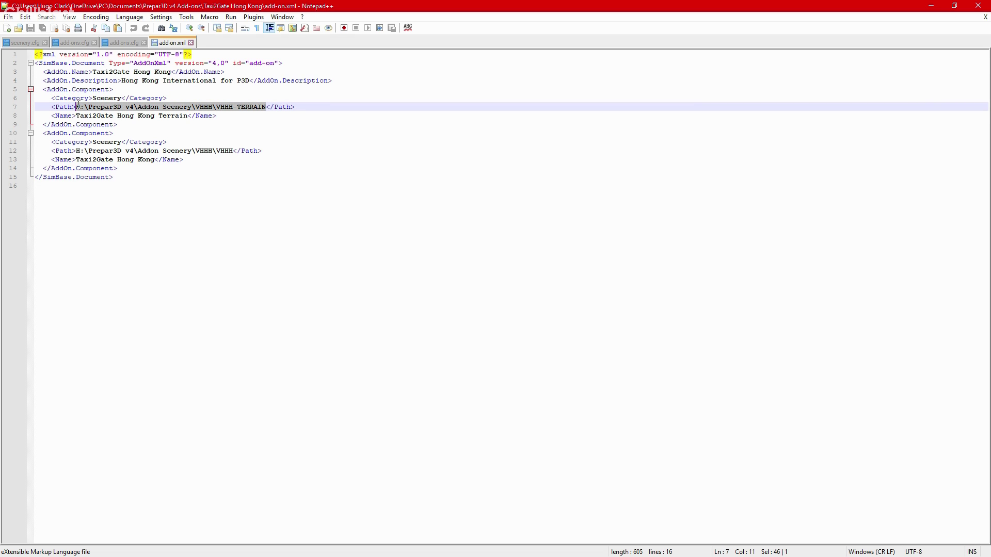
left_click_drag(148, 127, 18, 78)
left_click(191, 187)
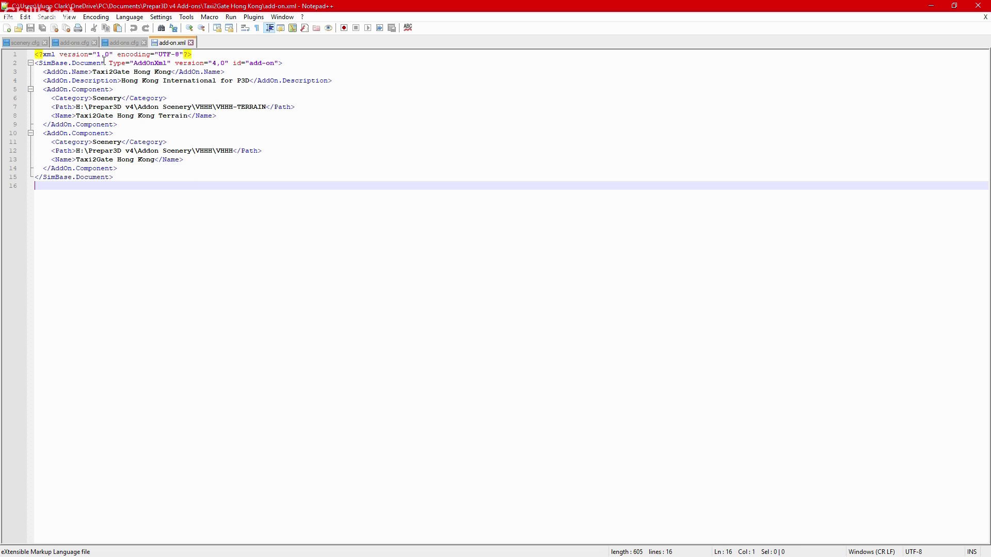
left_click_drag(267, 106, 216, 106)
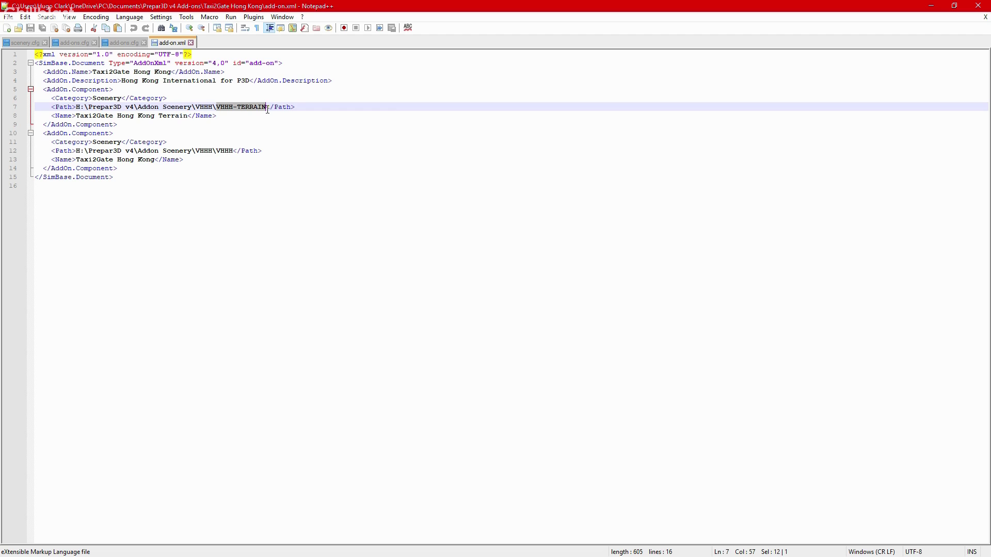
right_click(266, 108)
left_click(228, 161)
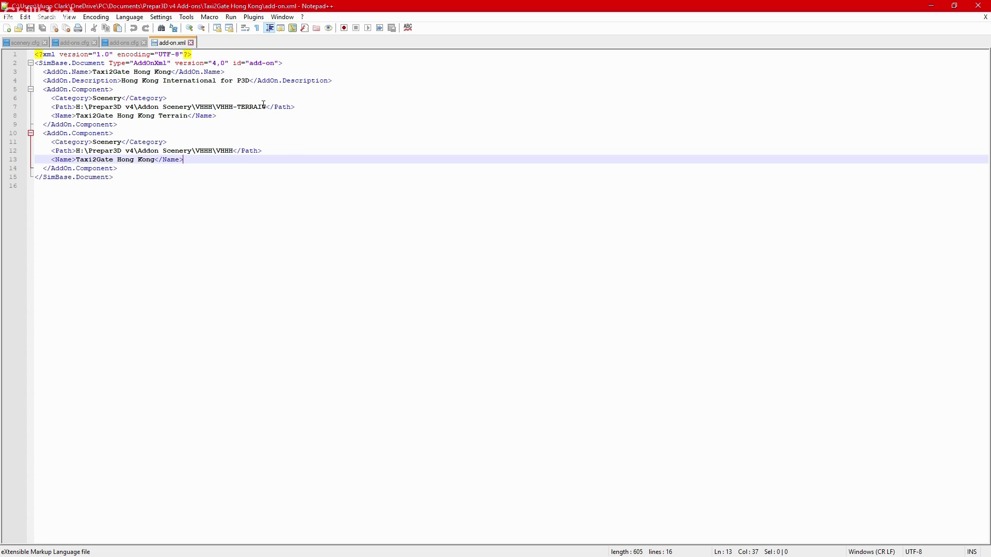
left_click_drag(266, 107, 76, 107)
left_click_drag(235, 151, 85, 151)
Copy the path of the inner VHHH folder and paste it as the second component's path, H:\Prepar3D v4\Addon Scenery\VHHH\VHHH
key("alt+Tab")
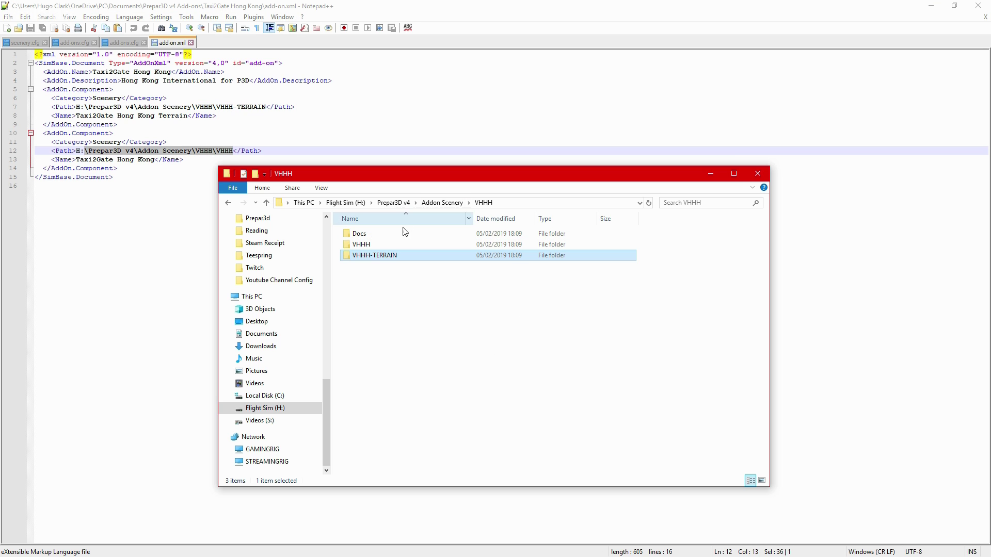
double_click(383, 245)
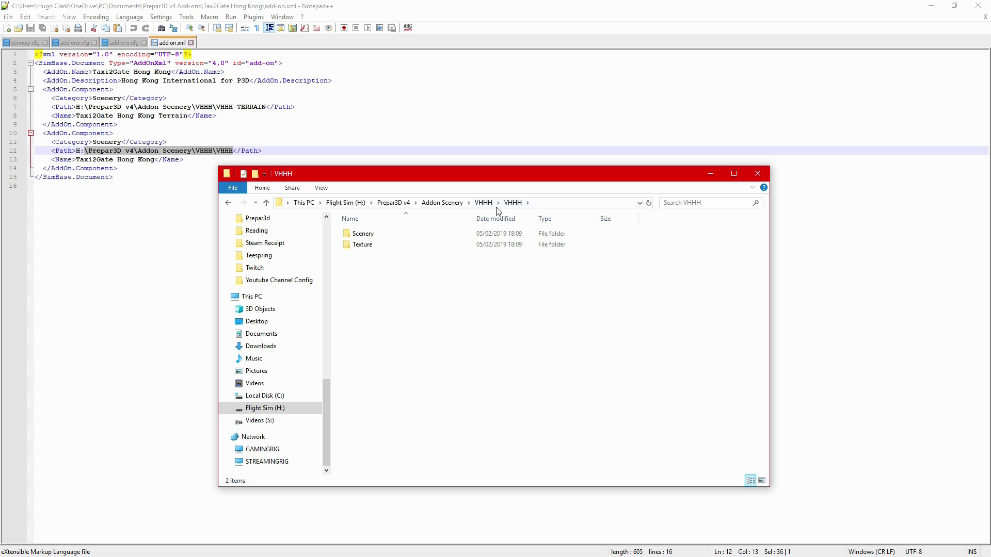
double_click(415, 238)
left_click(513, 202)
left_click(544, 202)
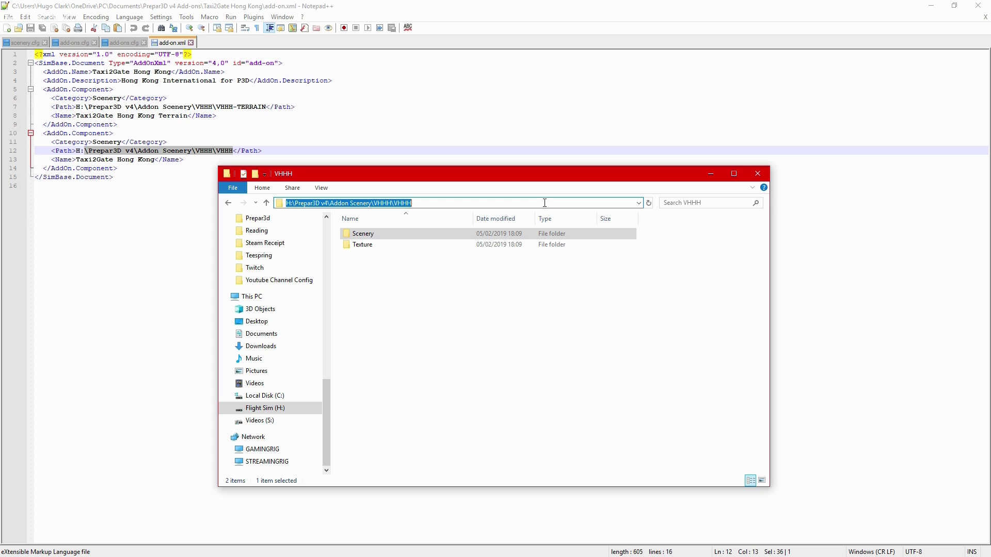
left_click(464, 313)
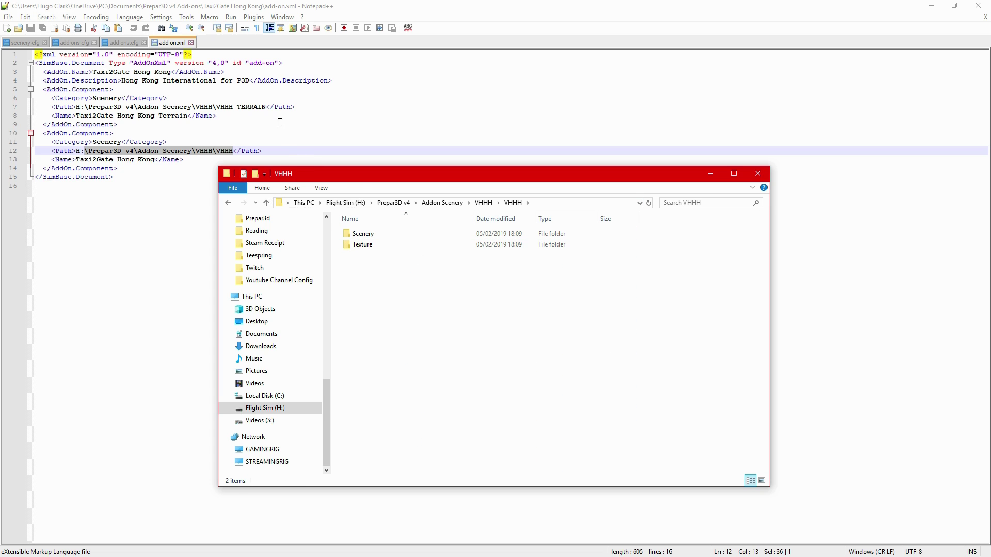
left_click(234, 148)
left_click_drag(233, 150, 79, 149)
key("ctrl+v")
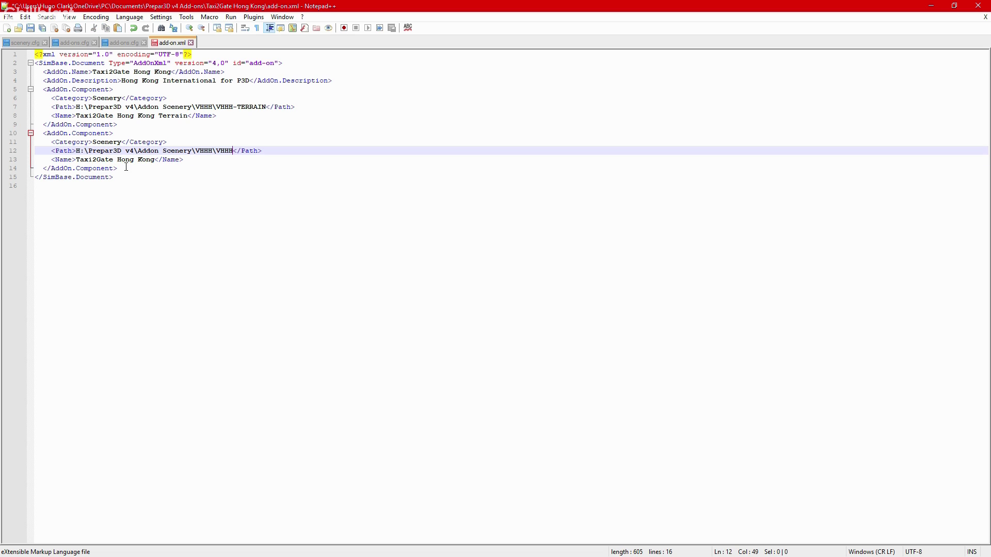
Try the abbreviated path ...\Addon Scenery\VHHH\VHHH for the second component and put the full folder path back
left_click(285, 223)
left_click_drag(234, 150, 76, 147)
left_click(238, 189)
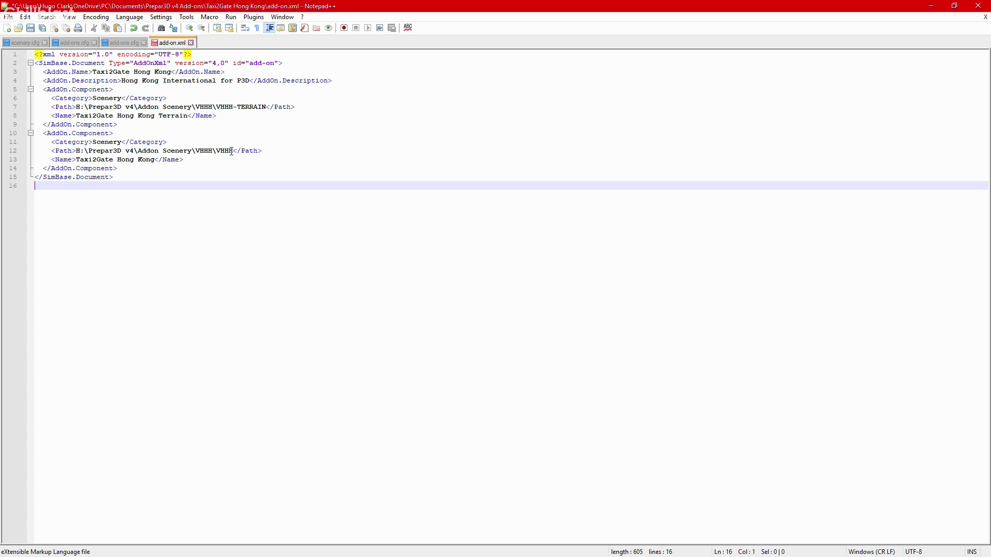
left_click_drag(233, 150, 78, 152)
left_click(147, 160)
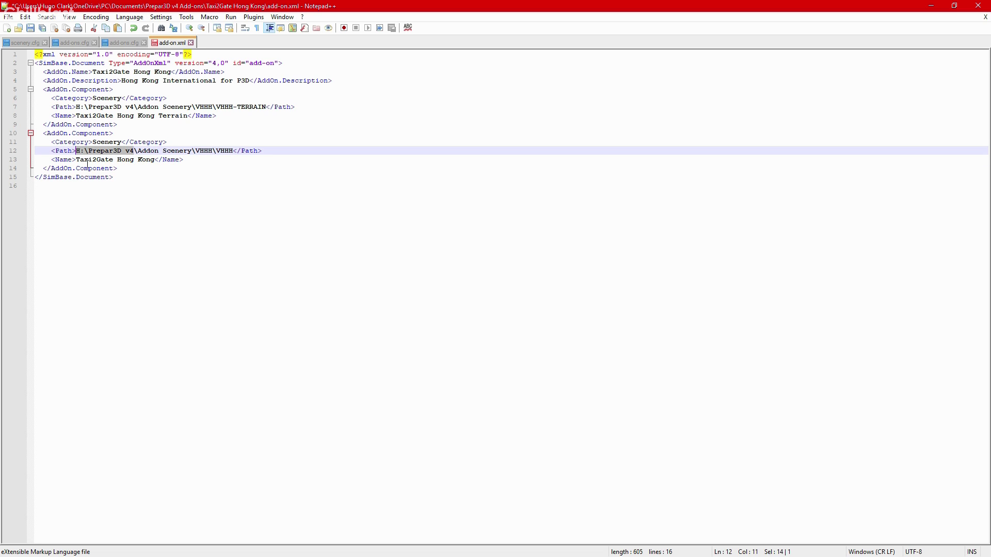
type("...")
left_click(220, 194)
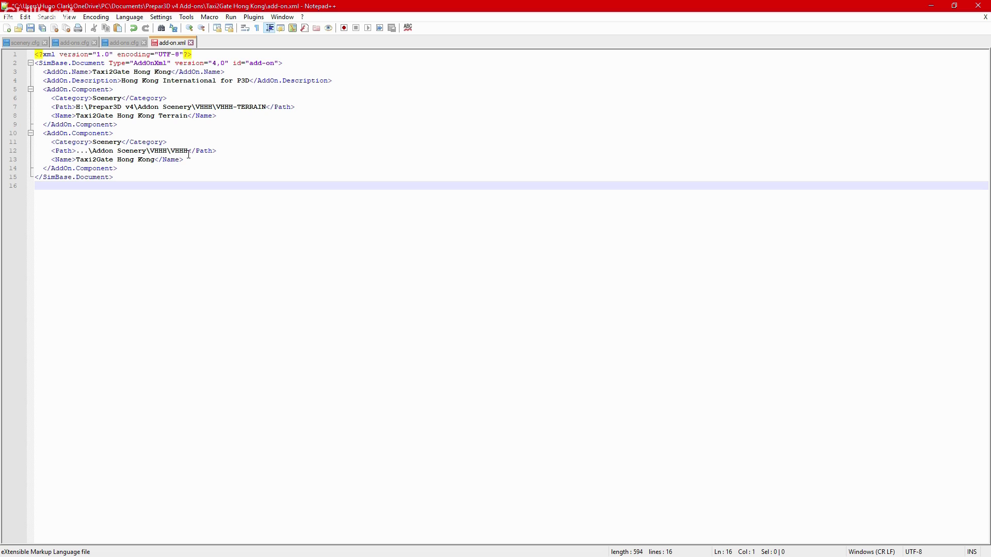
left_click_drag(188, 151, 76, 151)
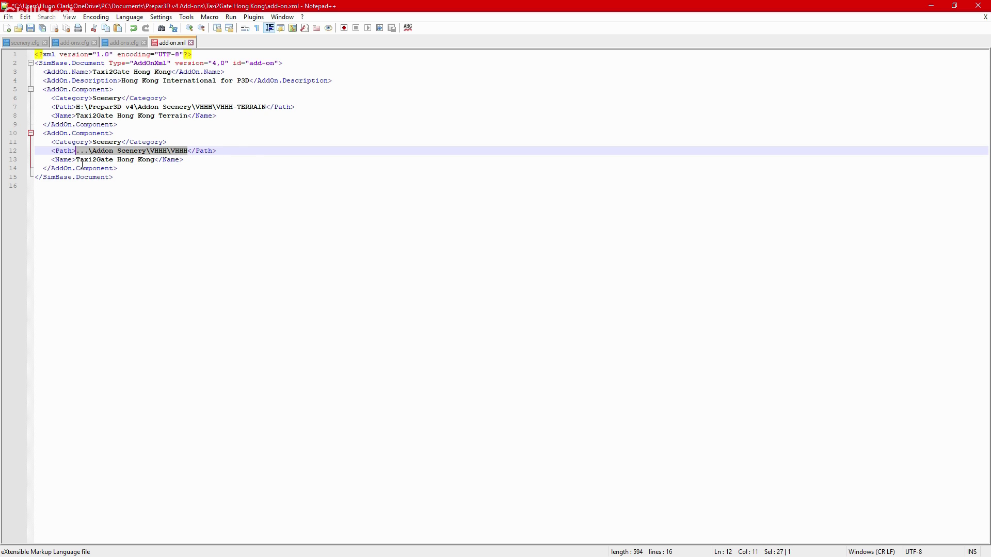
key("ctrl+v")
Look up the VHHH-TERRAIN folder's path in File Explorer, return to add-on.xml and save it
key("alt+Tab")
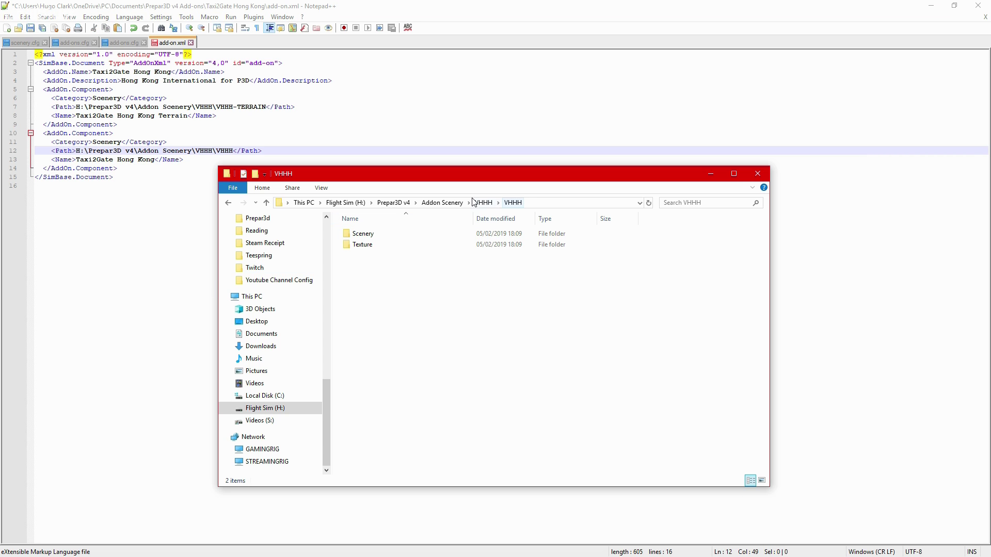
left_click(473, 203)
left_click(511, 233)
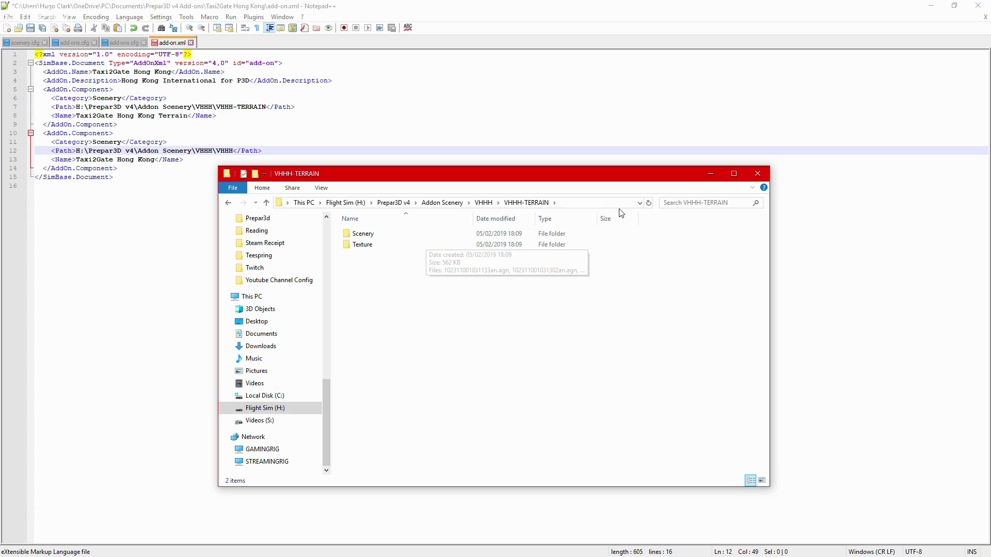
left_click(613, 203)
left_click(576, 316)
key("alt+Tab")
key("ctrl+s")
left_click(113, 177)
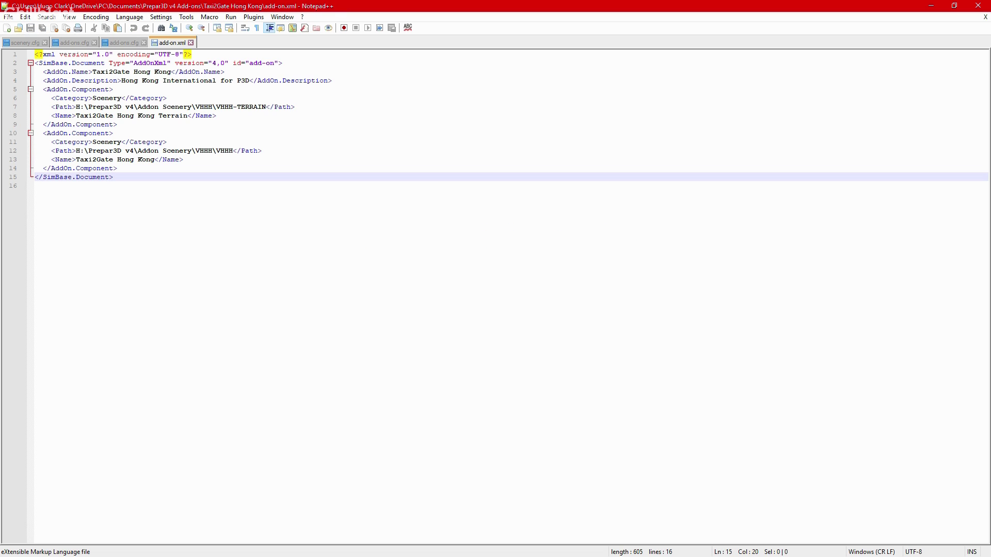
Open the Scenery folder inside VHHH\VHHH beside the XML file and show its full path
key("alt+Tab")
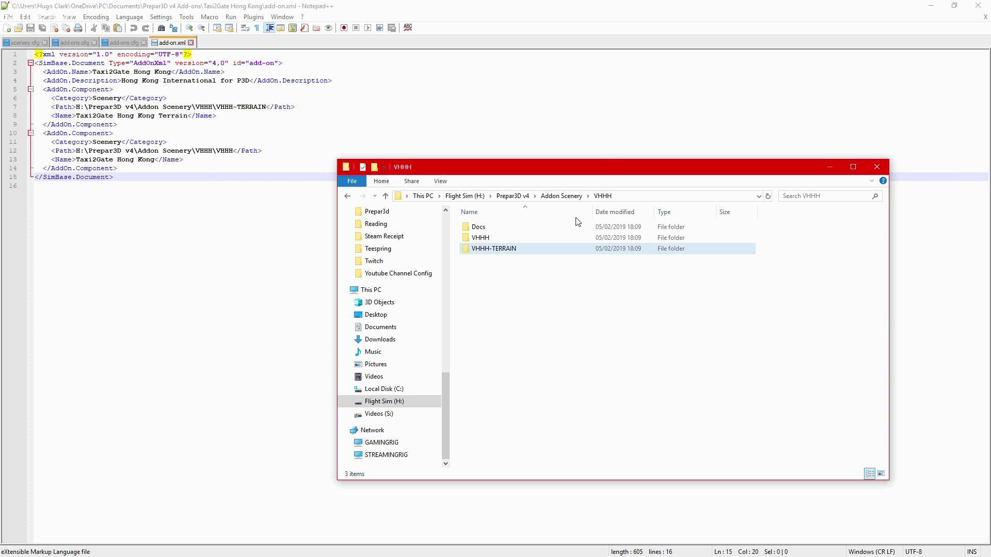
double_click(495, 238)
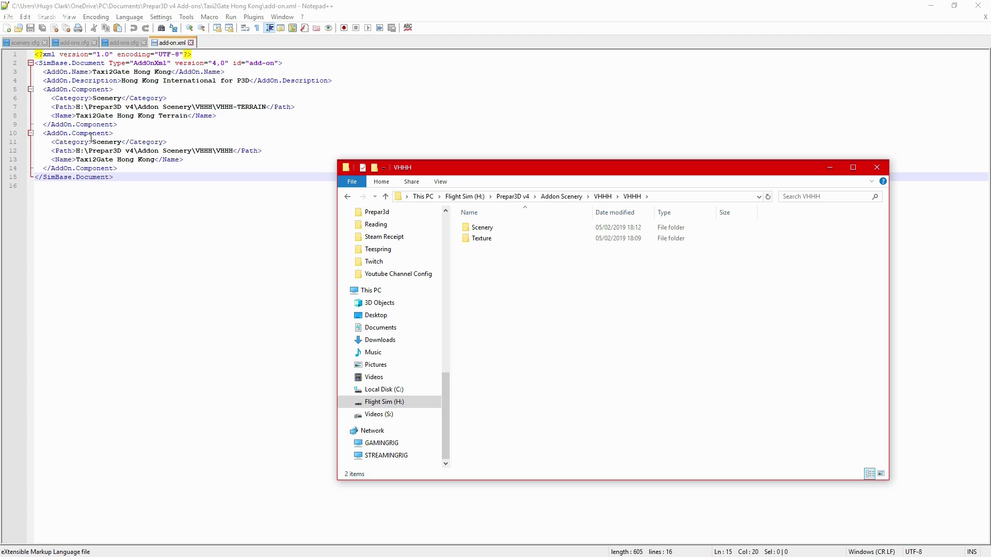
double_click(490, 228)
left_click_drag(641, 167, 447, 140)
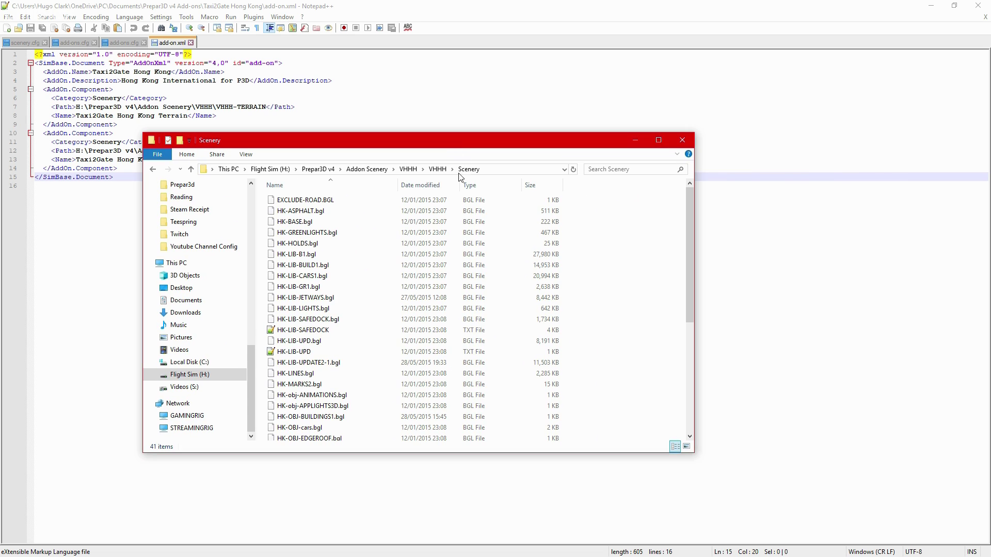
left_click(490, 172)
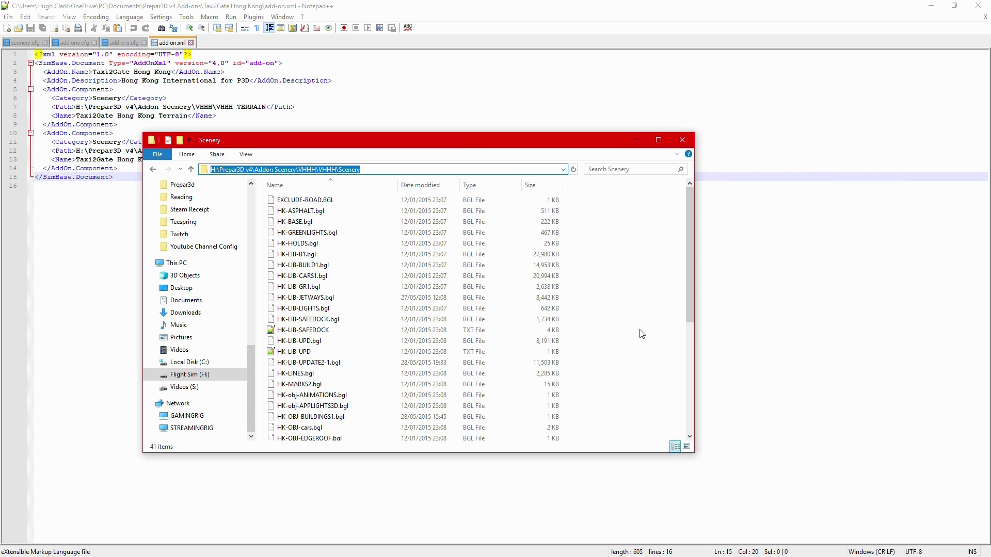
left_click(640, 334)
Check the inner VHHH folder that holds Scenery and Texture and show its full path
left_click(438, 169)
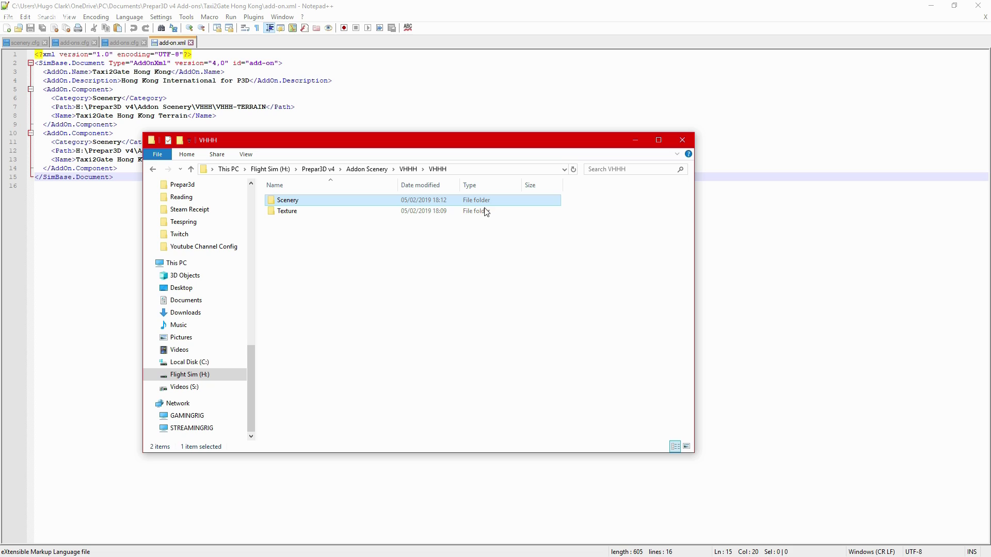
left_click_drag(412, 282, 315, 197)
left_click(343, 276)
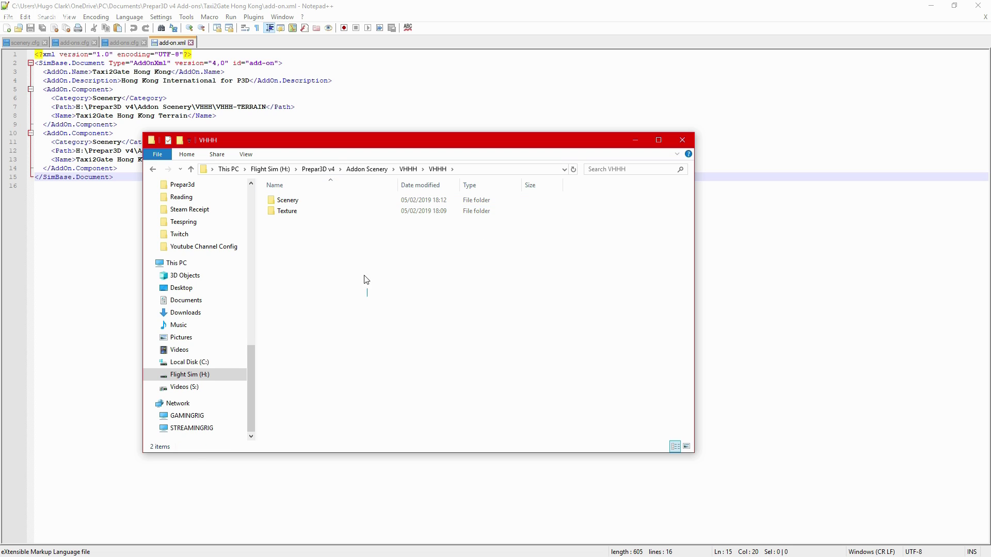
left_click_drag(368, 296, 338, 202)
left_click(375, 279)
left_click(490, 174)
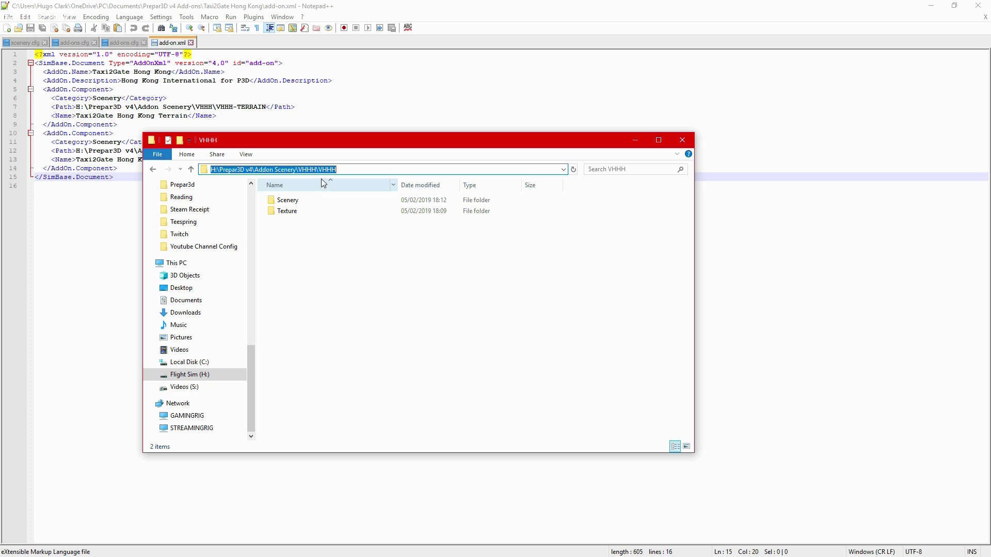
left_click(371, 200)
left_click(443, 212)
left_click(432, 301)
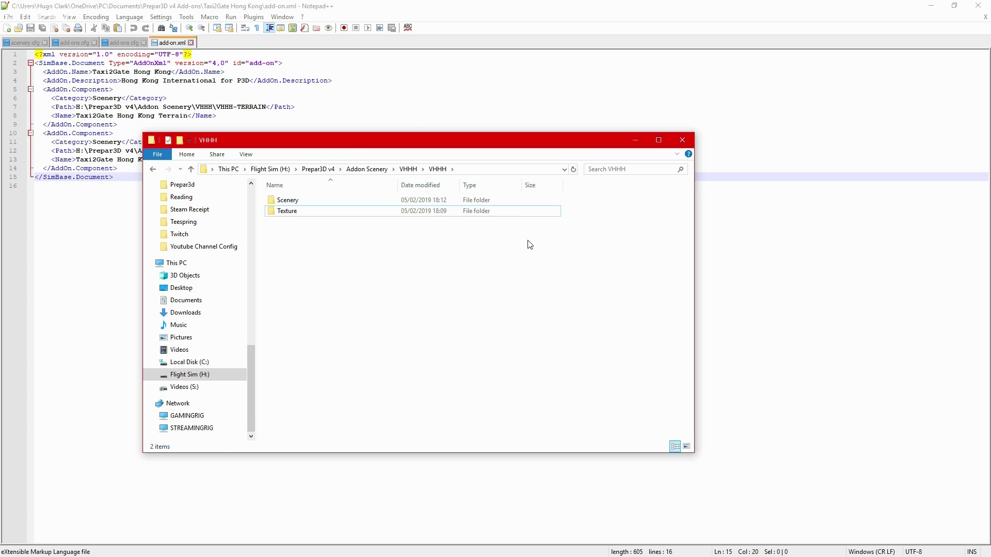
Look through the BGL files and full path of the Scenery subfolder and return to the inner VHHH folder
double_click(422, 201)
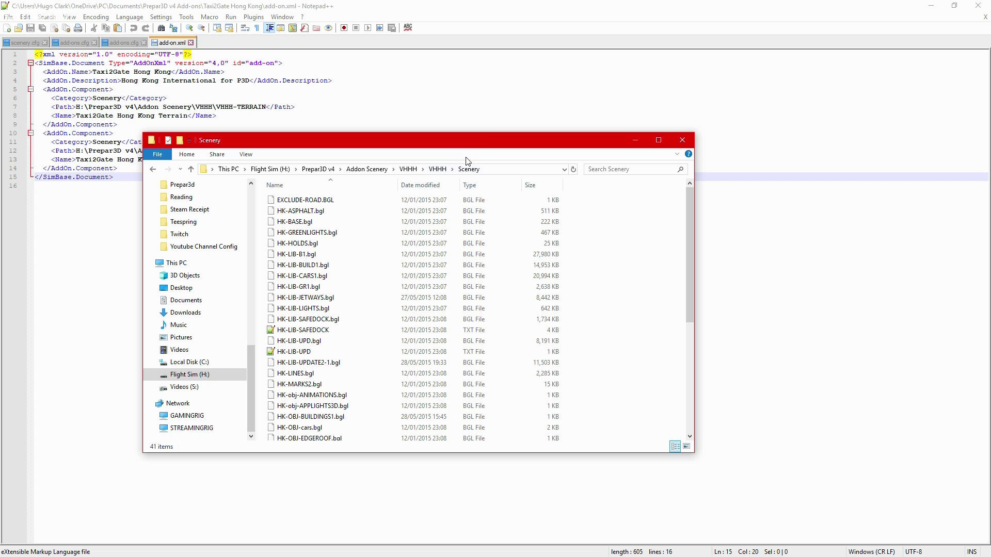
left_click(501, 173)
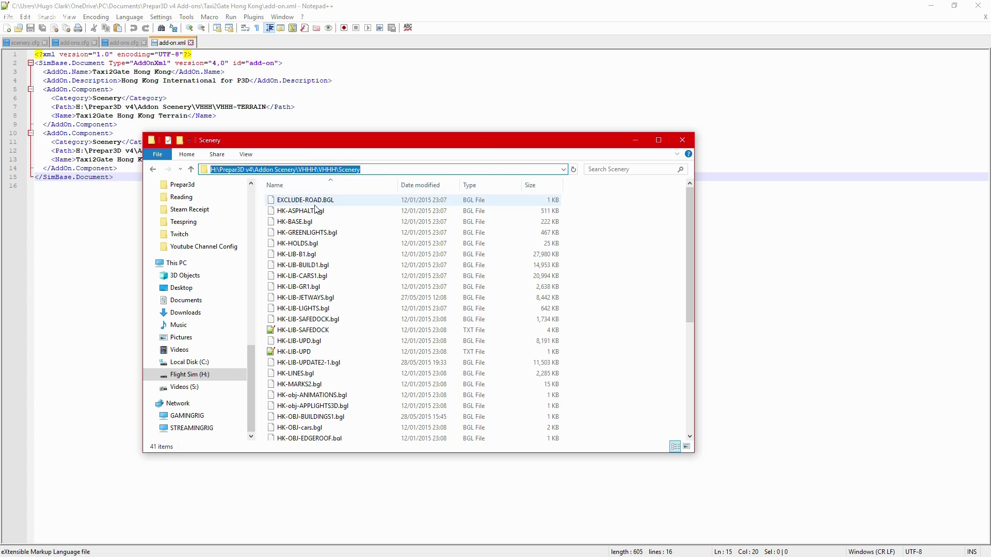
scroll(366, 341, "down", 5)
scroll(367, 343, "down", 1)
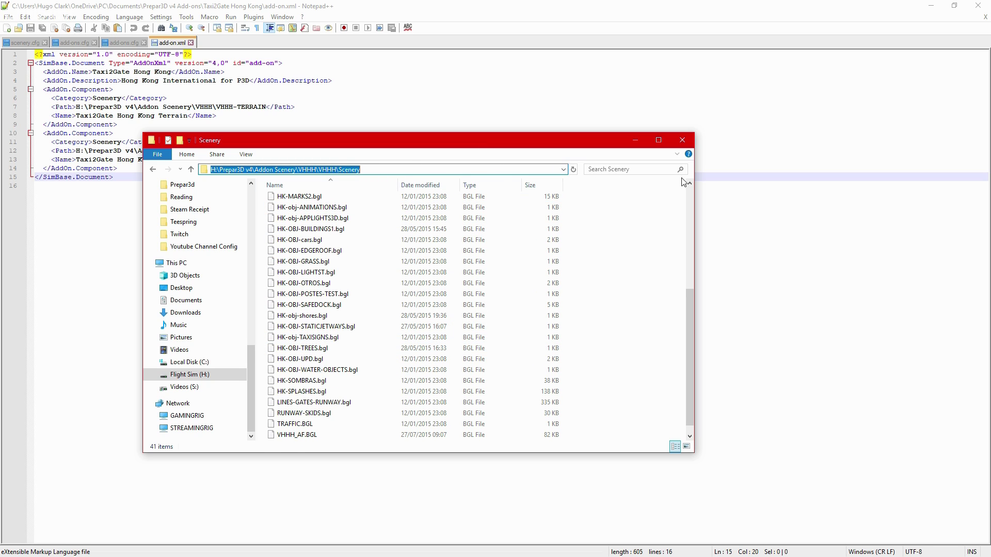
left_click(612, 206)
left_click(438, 170)
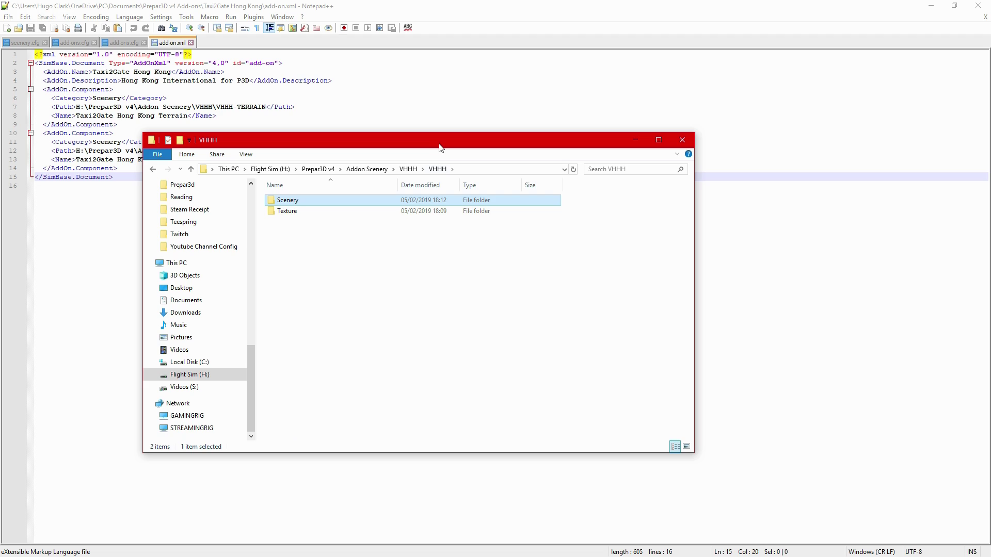
Re-enter H:\Prepar3D v4\Addon Scenery\VHHH\VHHH as the second component's path, save add-on.xml and close it
left_click_drag(439, 144, 454, 145)
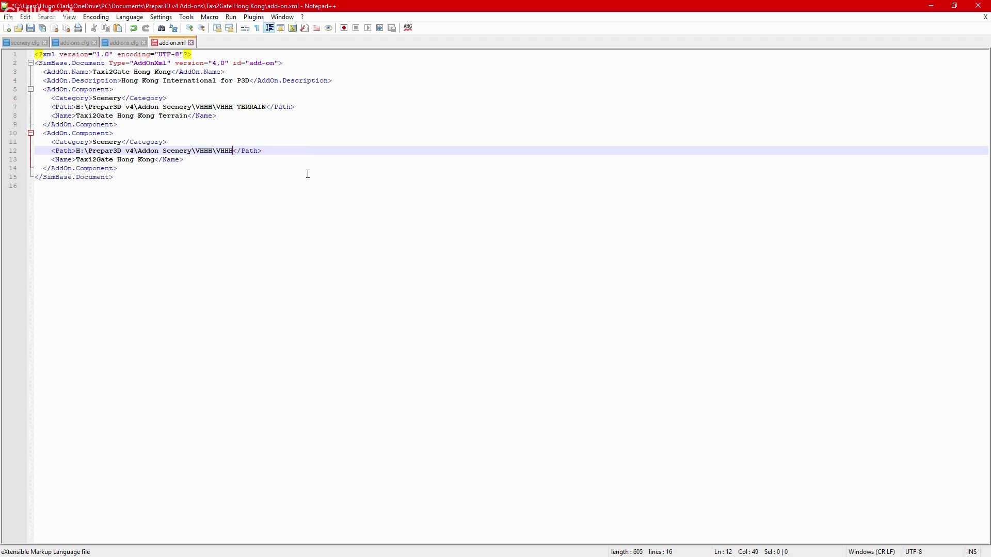
left_click(29, 28)
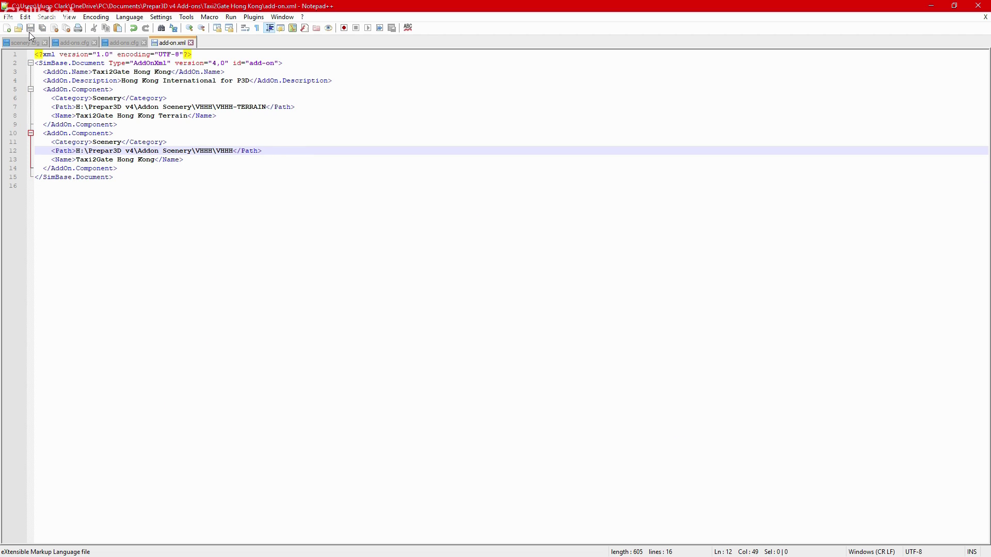
left_click(191, 42)
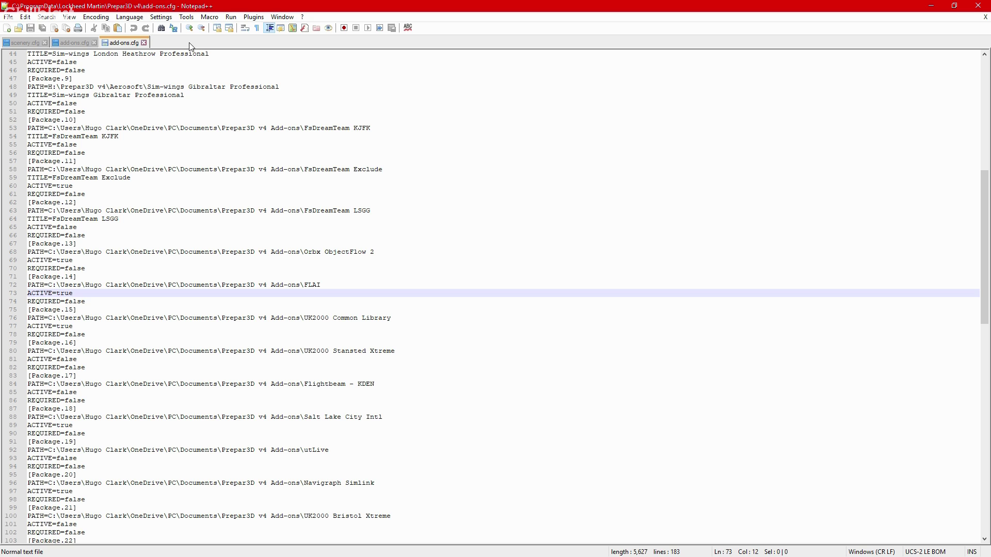
Move the contents of the VHHH-UPD-GEN2 archive into Addon Scenery\VHHH, replacing the files already there
left_click(930, 5)
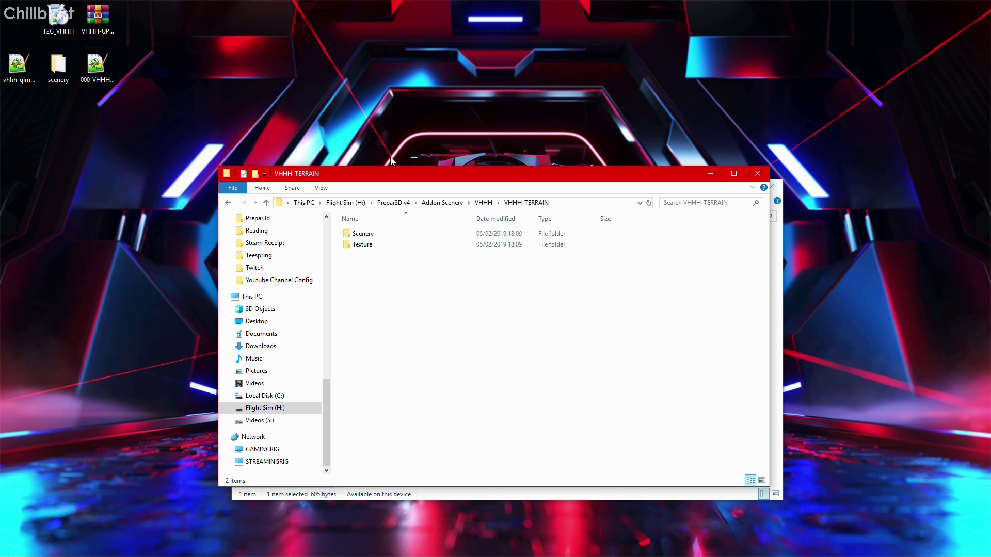
left_click(98, 21)
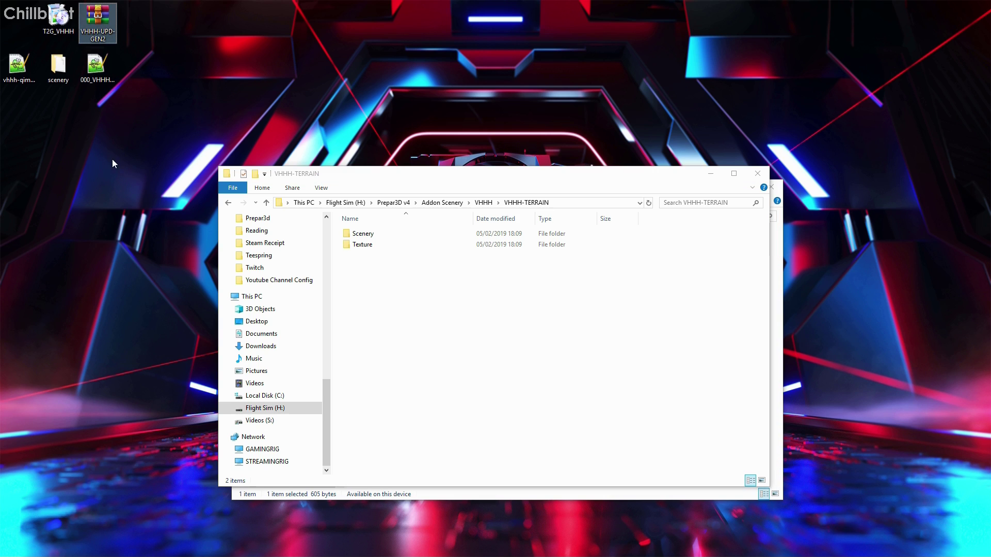
double_click(100, 38)
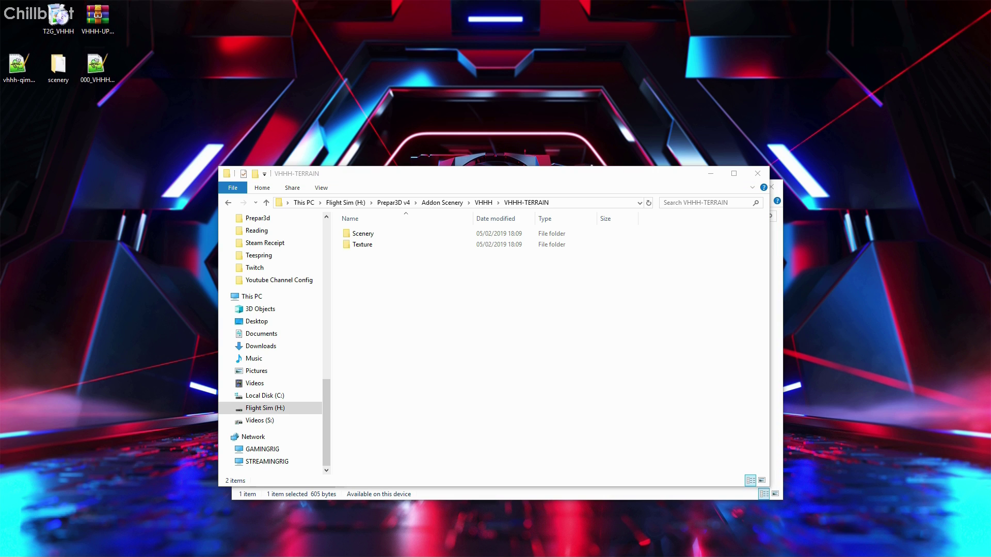
left_click(483, 202)
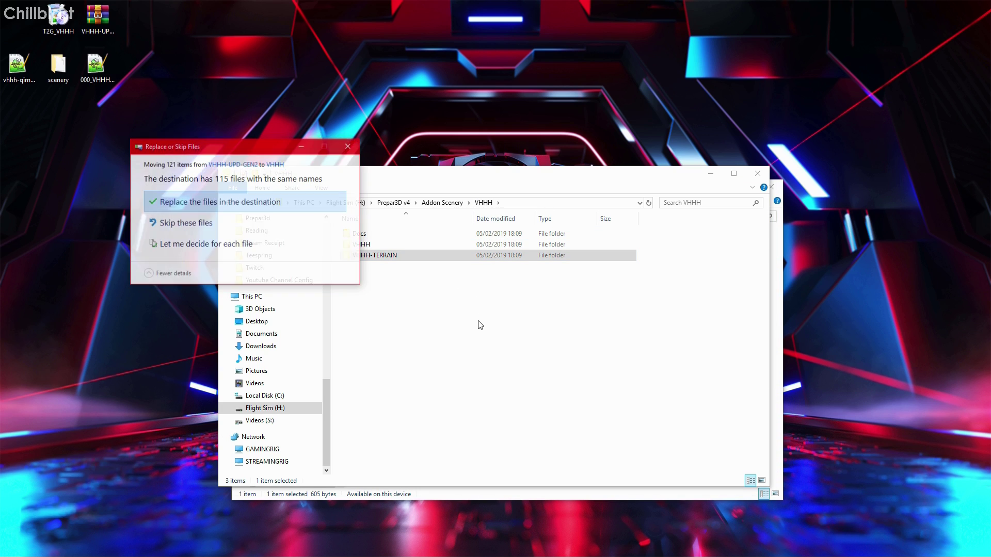
left_click(244, 209)
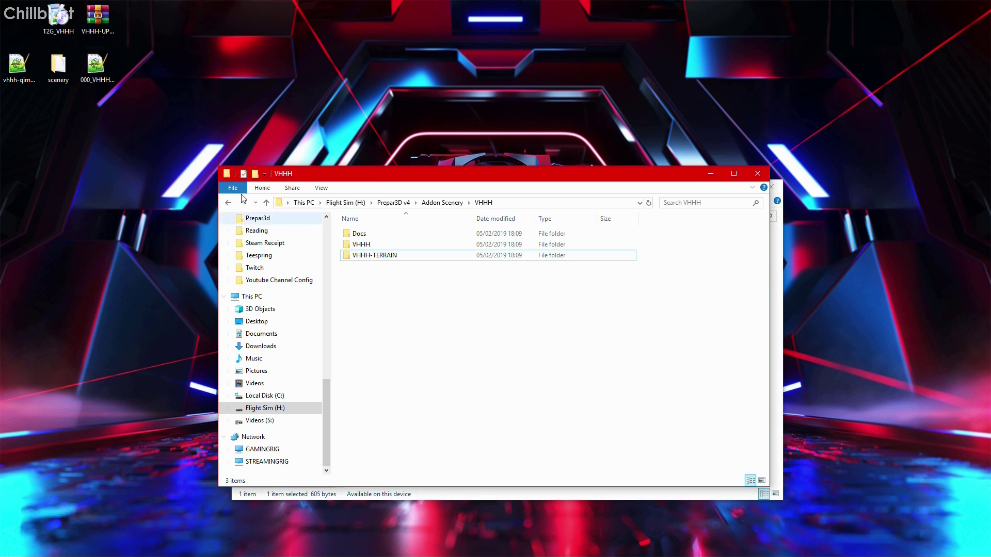
left_click_drag(135, 119, 21, 78)
left_click(67, 128)
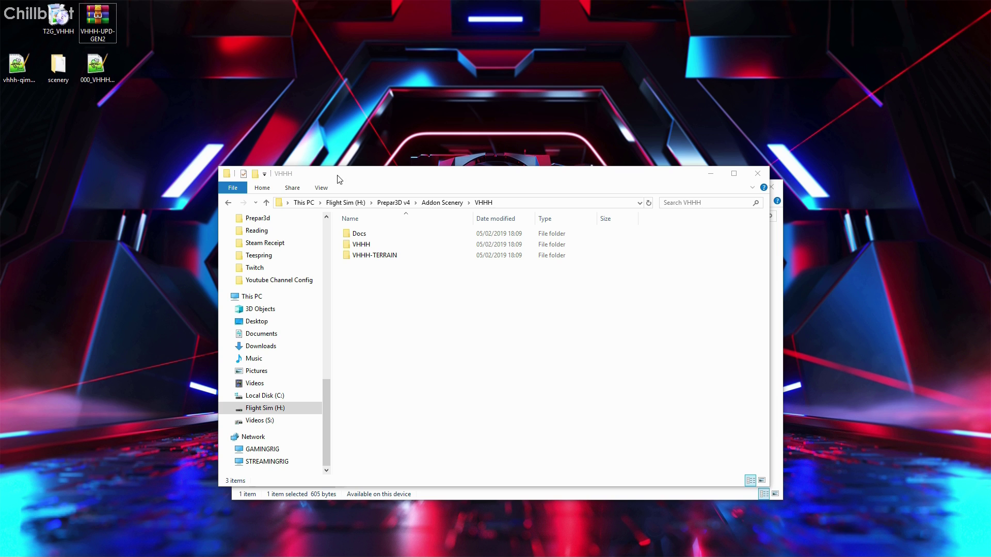
Bring the Taxi2Gate Hong Kong add-on folder to the front and open its add-on.xml
left_click_drag(361, 178, 427, 178)
left_click(504, 494)
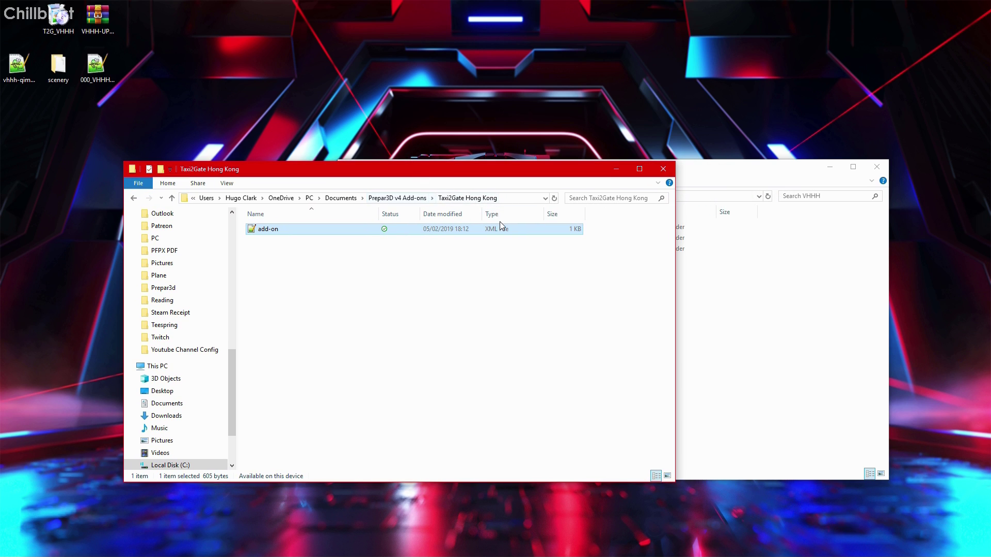
left_click(713, 305)
left_click(289, 256)
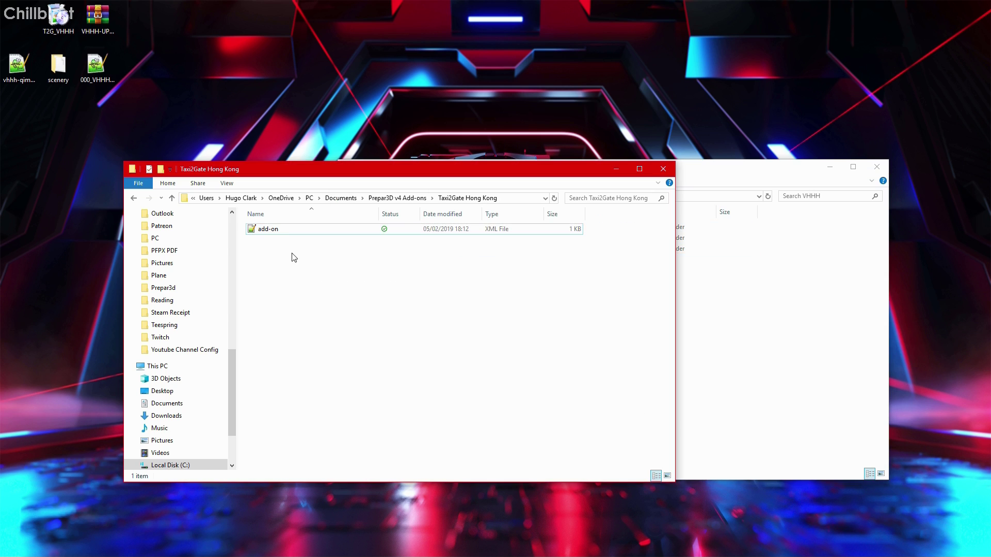
double_click(287, 230)
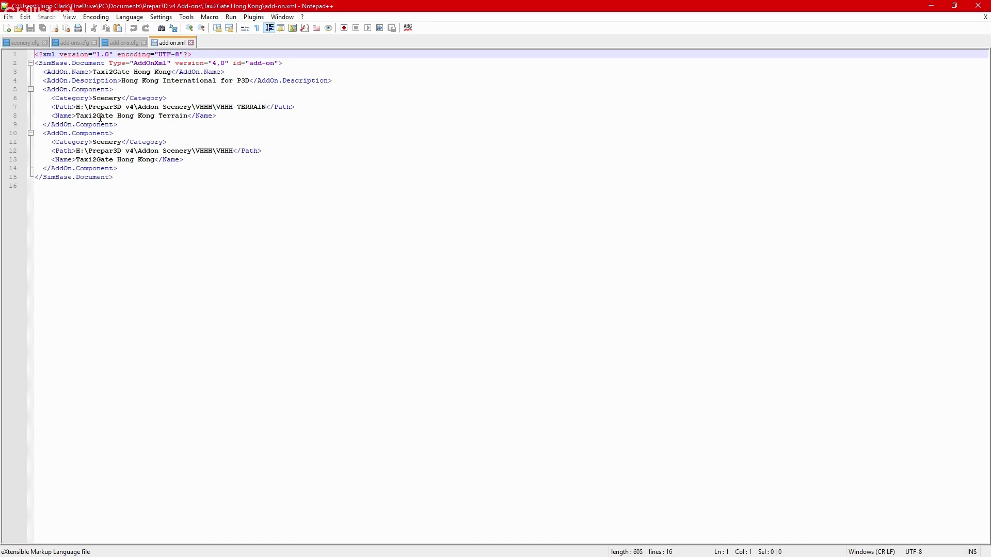
Review the add-on name, description, component paths and component names in add-on.xml
left_click(77, 112)
left_click_drag(183, 110, 183, 116)
left_click_drag(154, 160, 72, 159)
left_click_drag(93, 71, 207, 66)
left_click_drag(122, 80, 51, 108)
left_click(166, 66)
left_click(187, 157)
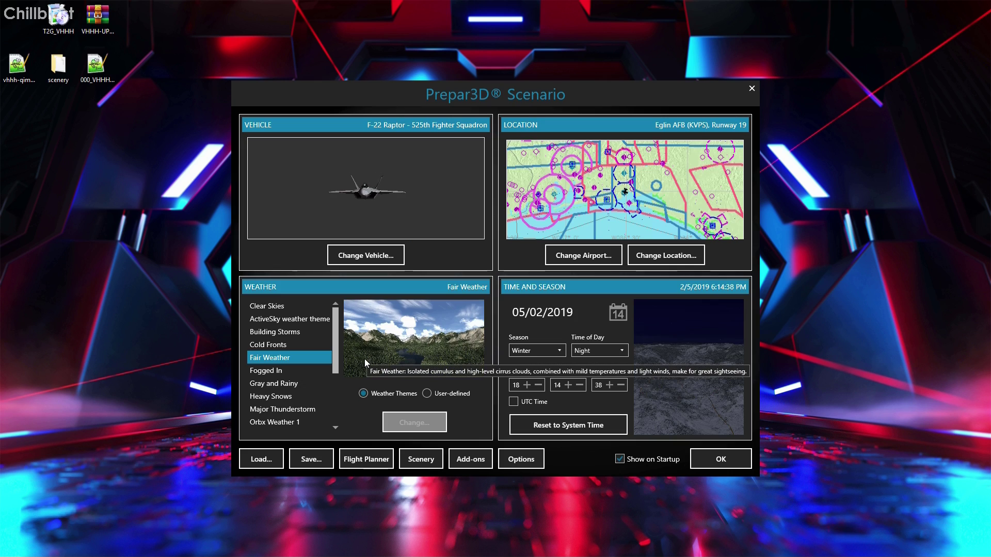
In Prepar3D, check the Taxi2Gate Hong Kong entry and its description in the add-ons list and leave without changes
left_click(470, 457)
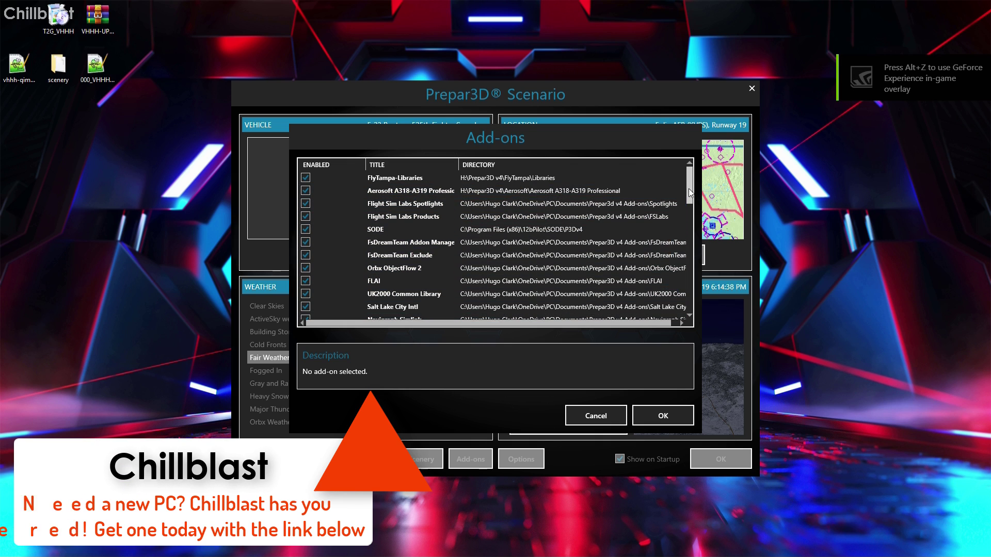
scroll(687, 199, "down", 1)
scroll(687, 198, "down", 2)
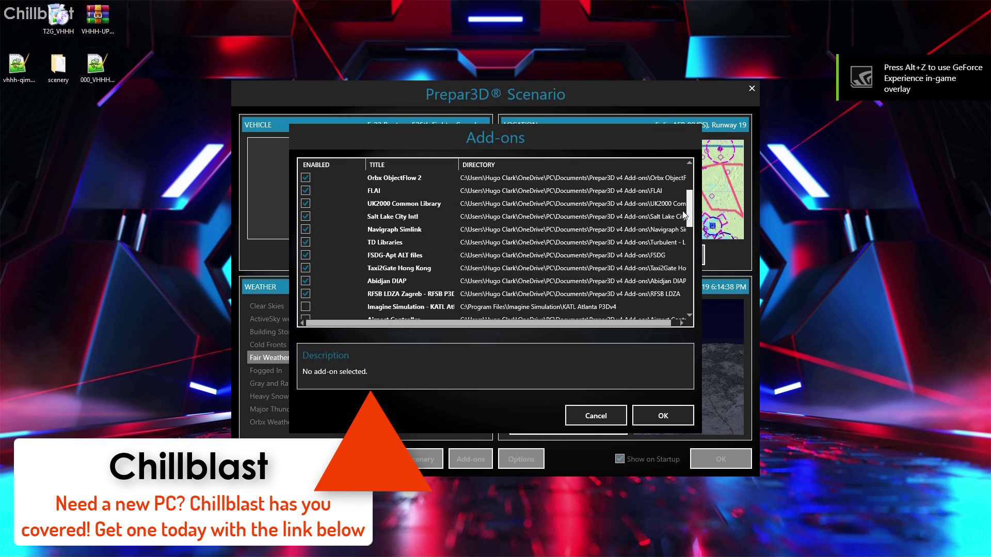
left_click(406, 269)
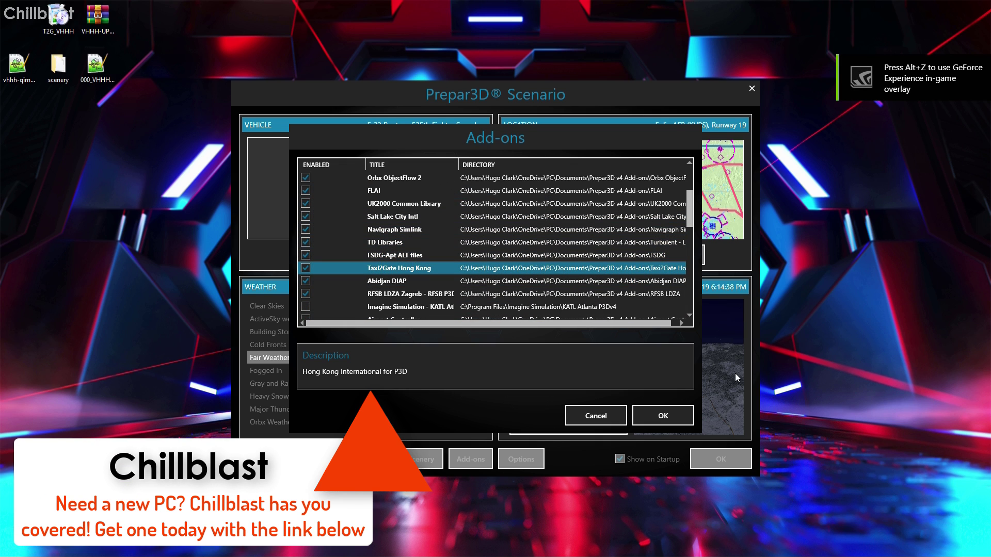
left_click(593, 411)
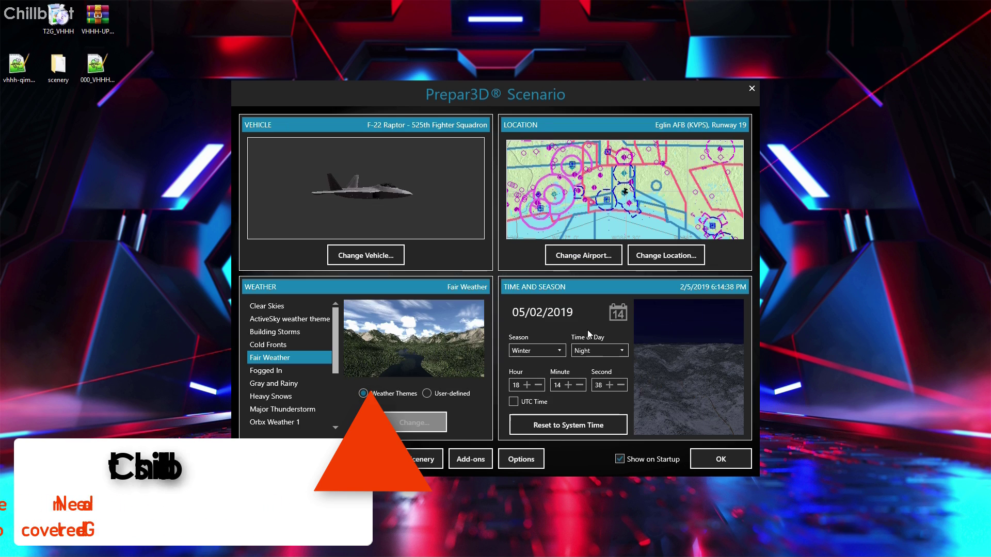
Set the starting airport to ICAO ID VHHH, load the scenario and look around the airport
left_click(572, 261)
type("b")
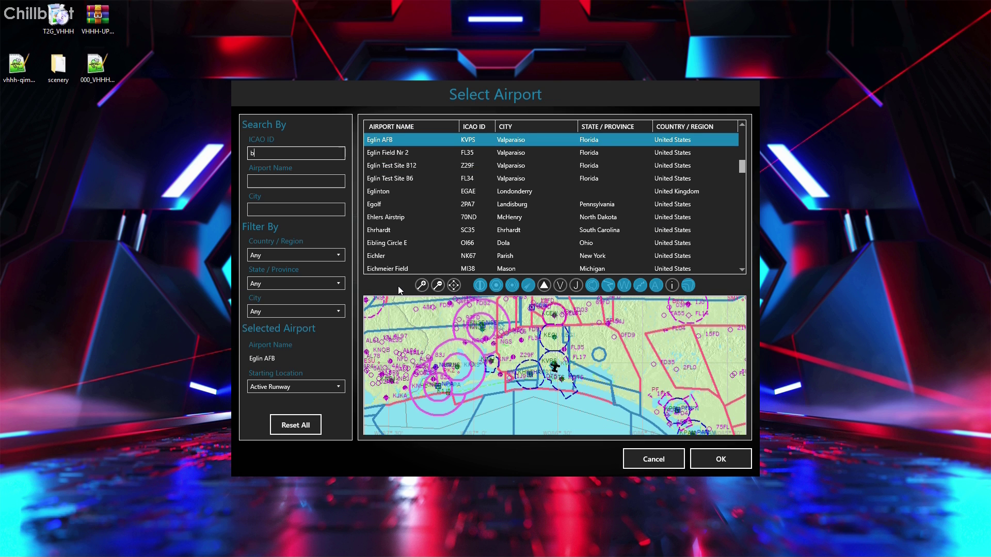
key("BackSpace")
type("vhhh")
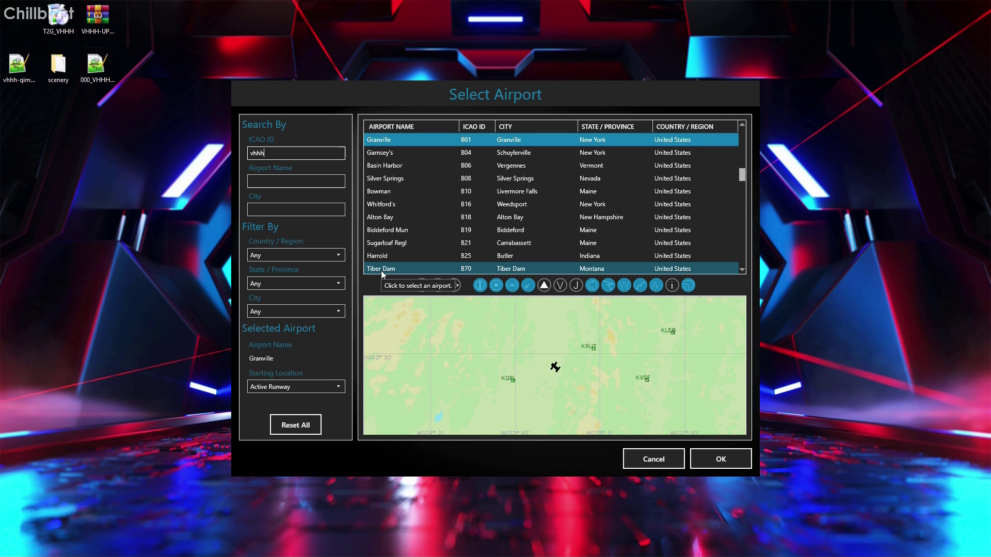
left_click(714, 453)
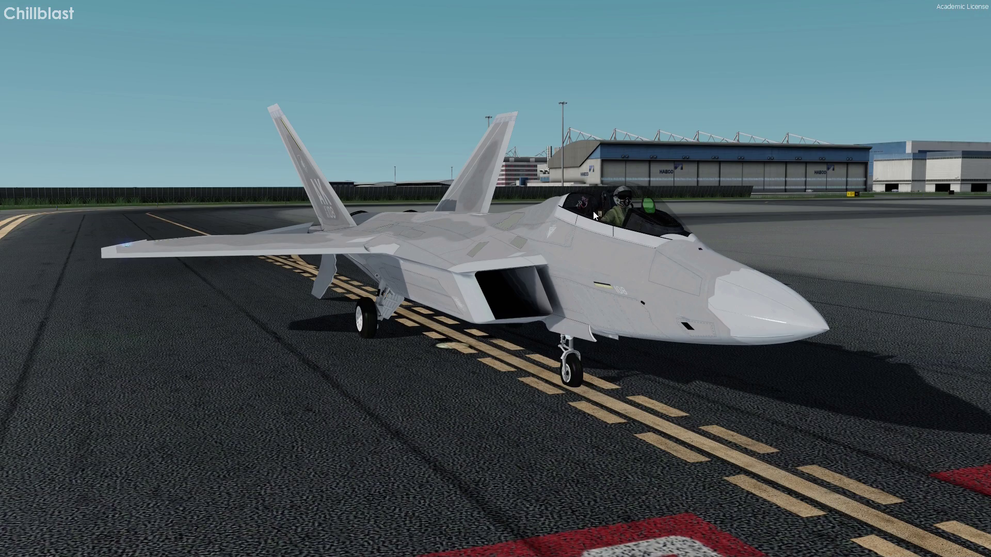
key("space")
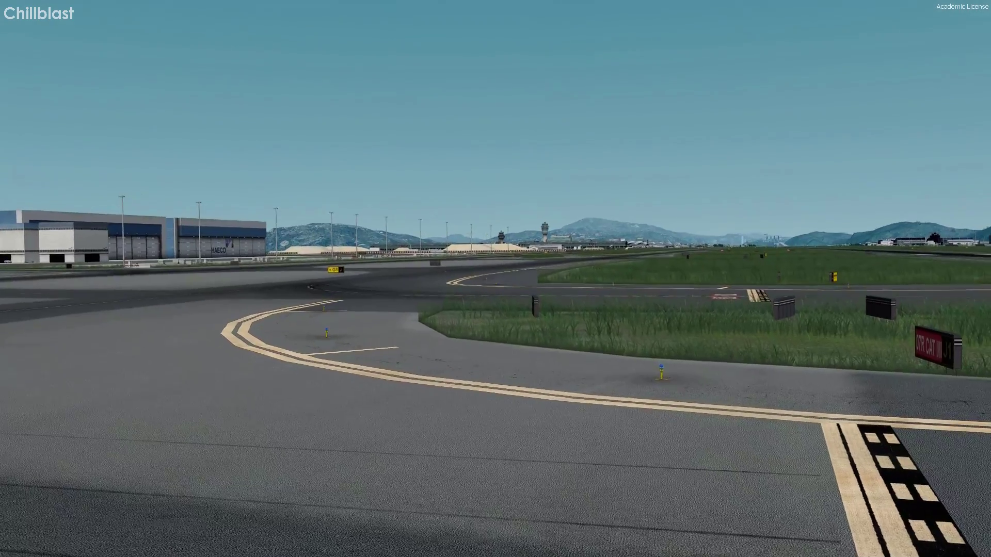